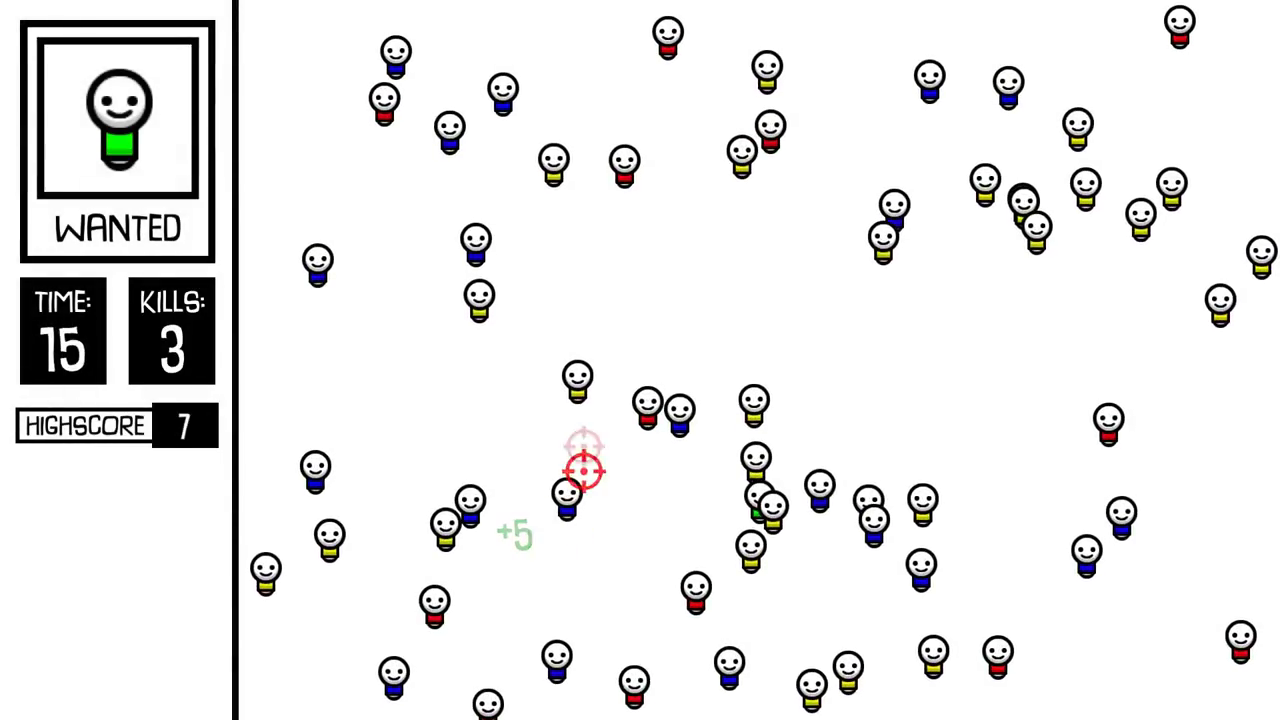
Step: Shoot the green-bodied wanted person in the crowd so the kill count reaches 4
left_click(750, 478)
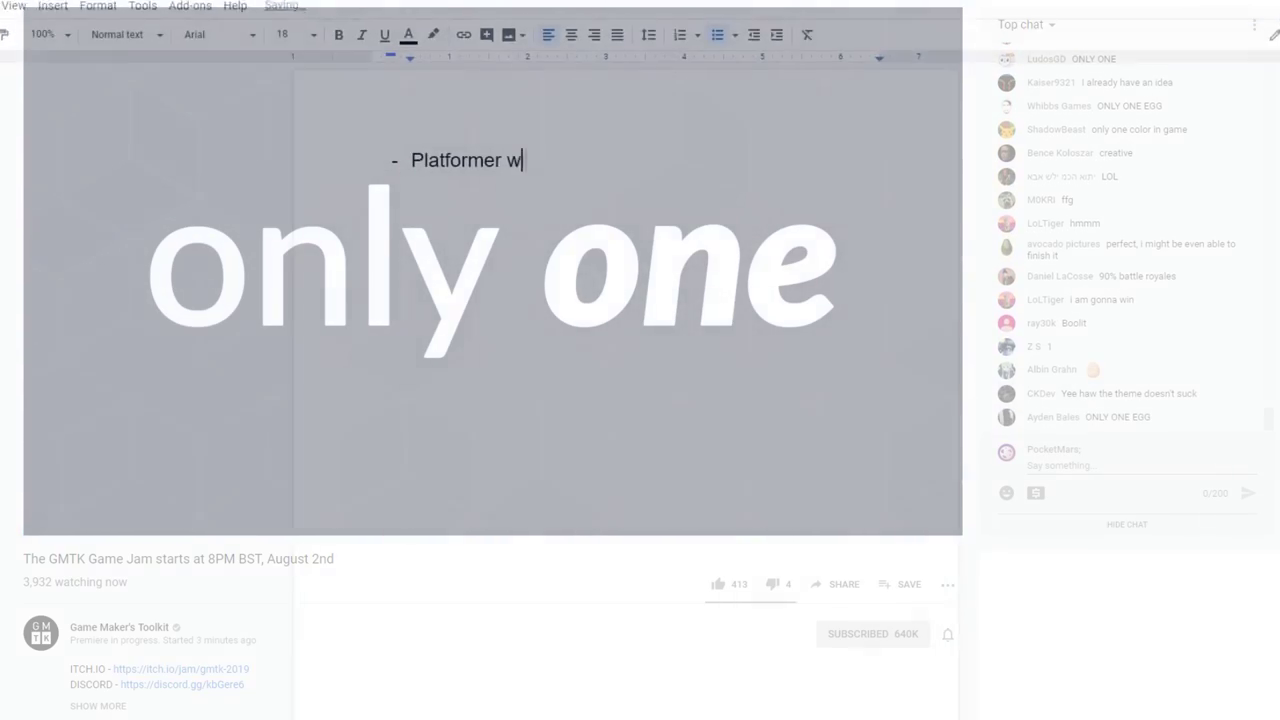
Step: Type the text 'ith only one' after the theme reveal
type("ith only one screen")
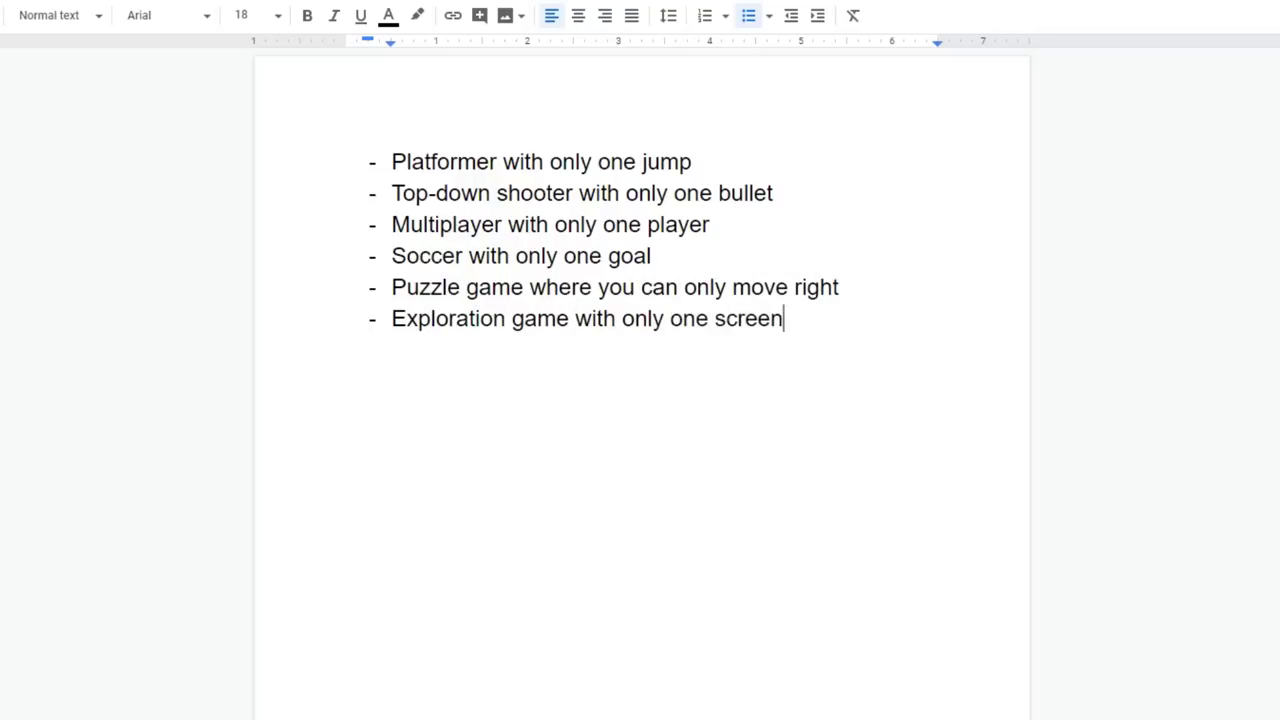
Step: Select every line of the six-item idea list and delete it
key("ctrl+shift+Up")
key("ctrl+shift+Up")
key("ctrl+shift+Up")
key("ctrl+shift+Up")
key("ctrl+shift+Up")
key("ctrl+shift+Up")
key("BackSpace")
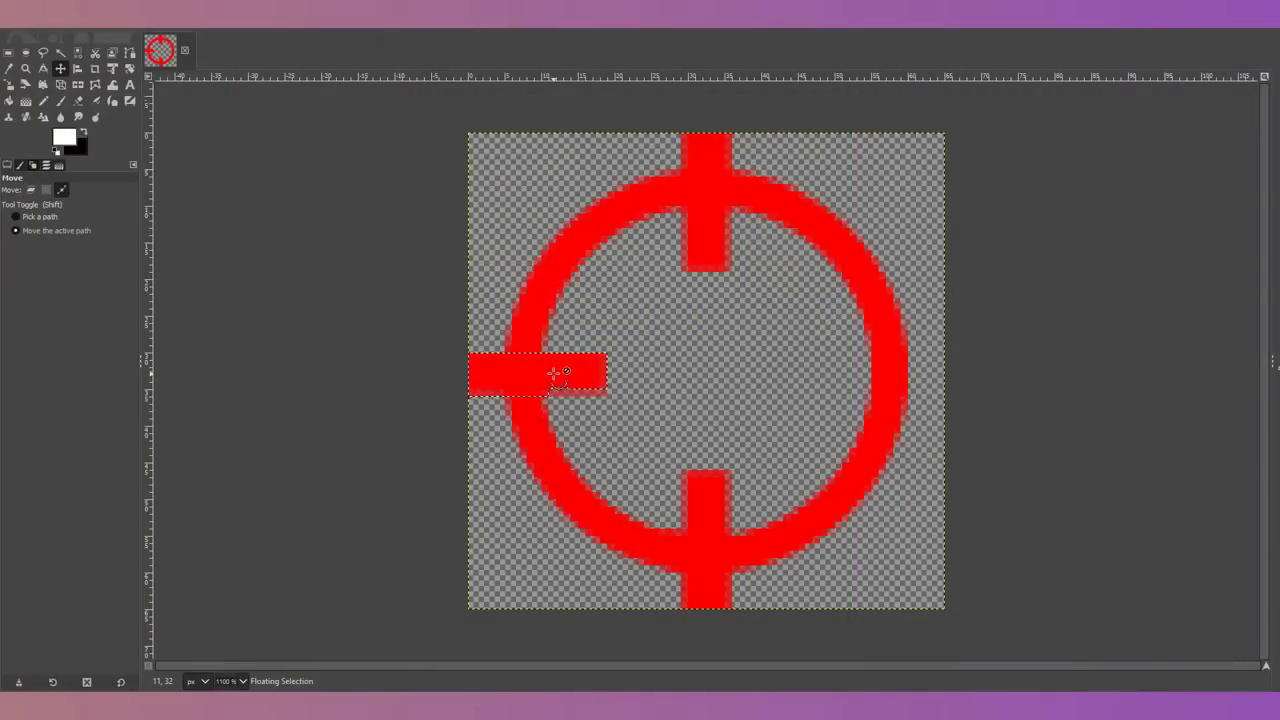
Step: Move the red bar onto the crosshair's right arm and pick a new foreground colour
left_click_drag(556, 374, 890, 374)
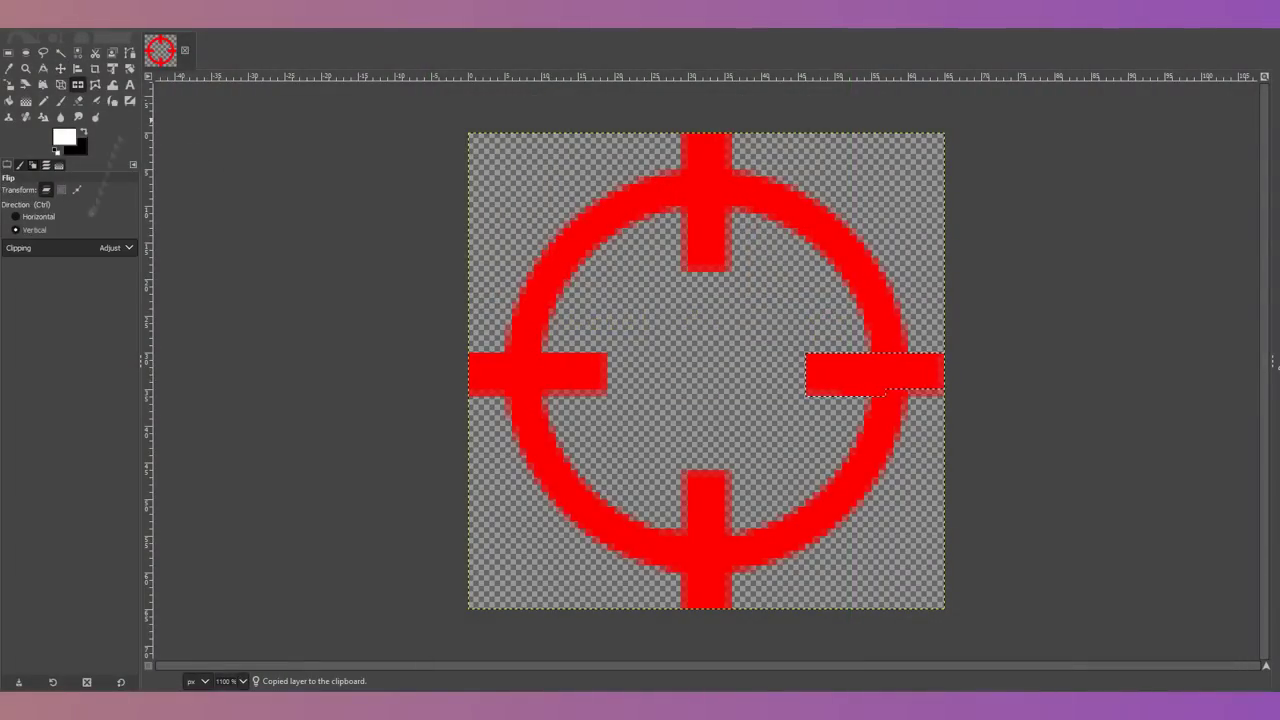
key("e")
left_click(64, 137)
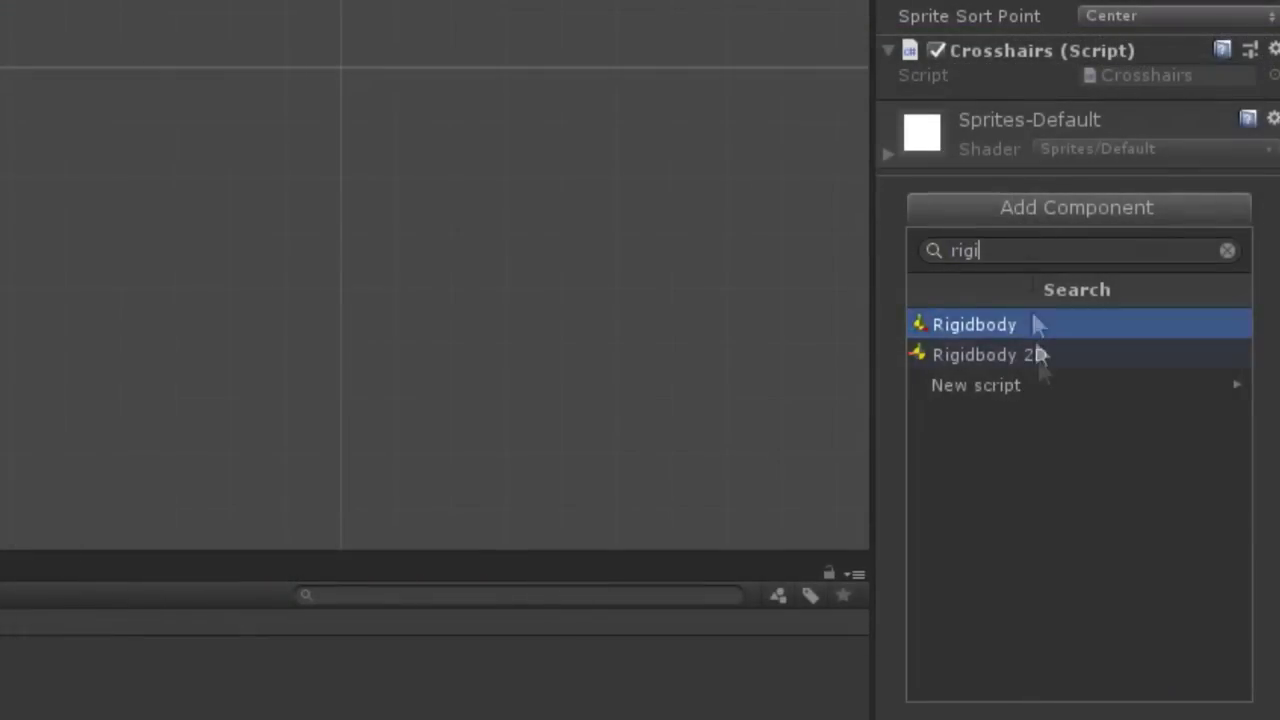
Step: Give Crosshairs a kinematic Rigidbody 2D frozen on X, Y and Z rotation, plus a trigger Box Collider 2D
left_click(1040, 354)
left_click(1175, 134)
left_click(1143, 200)
left_click(1087, 352)
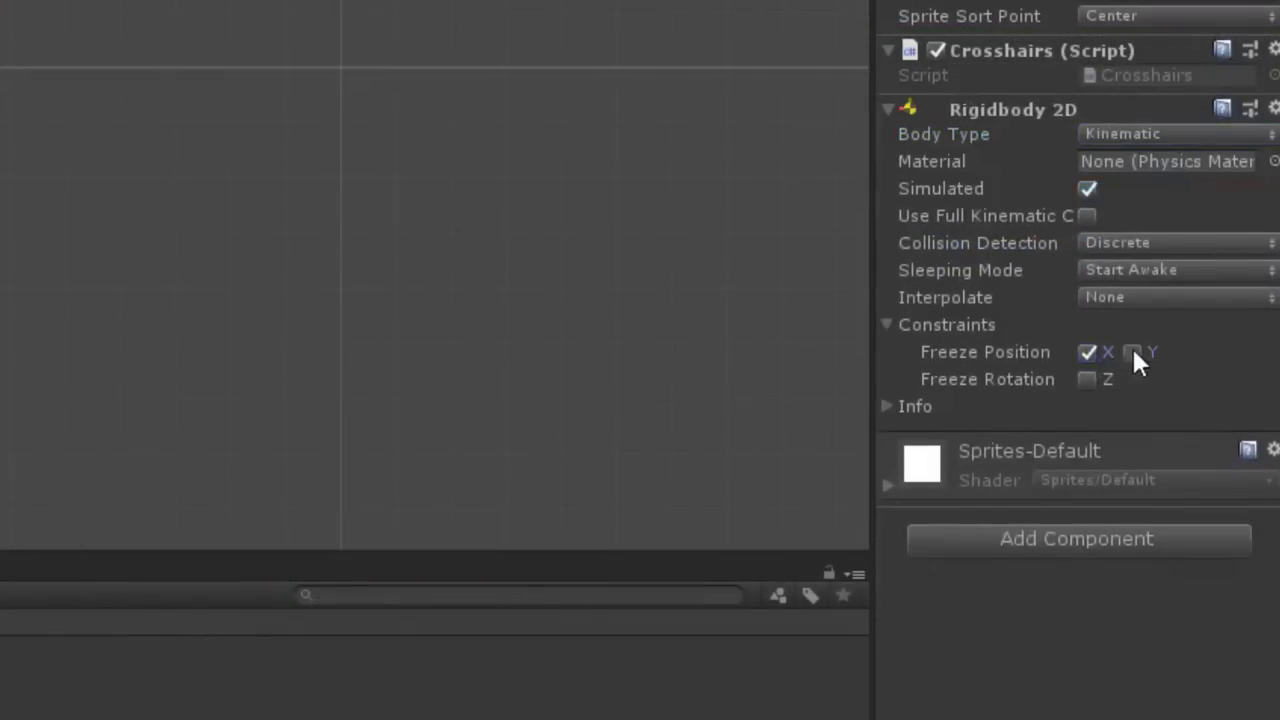
left_click(1133, 353)
left_click(1087, 379)
left_click(996, 638)
type("box")
left_click(1131, 273)
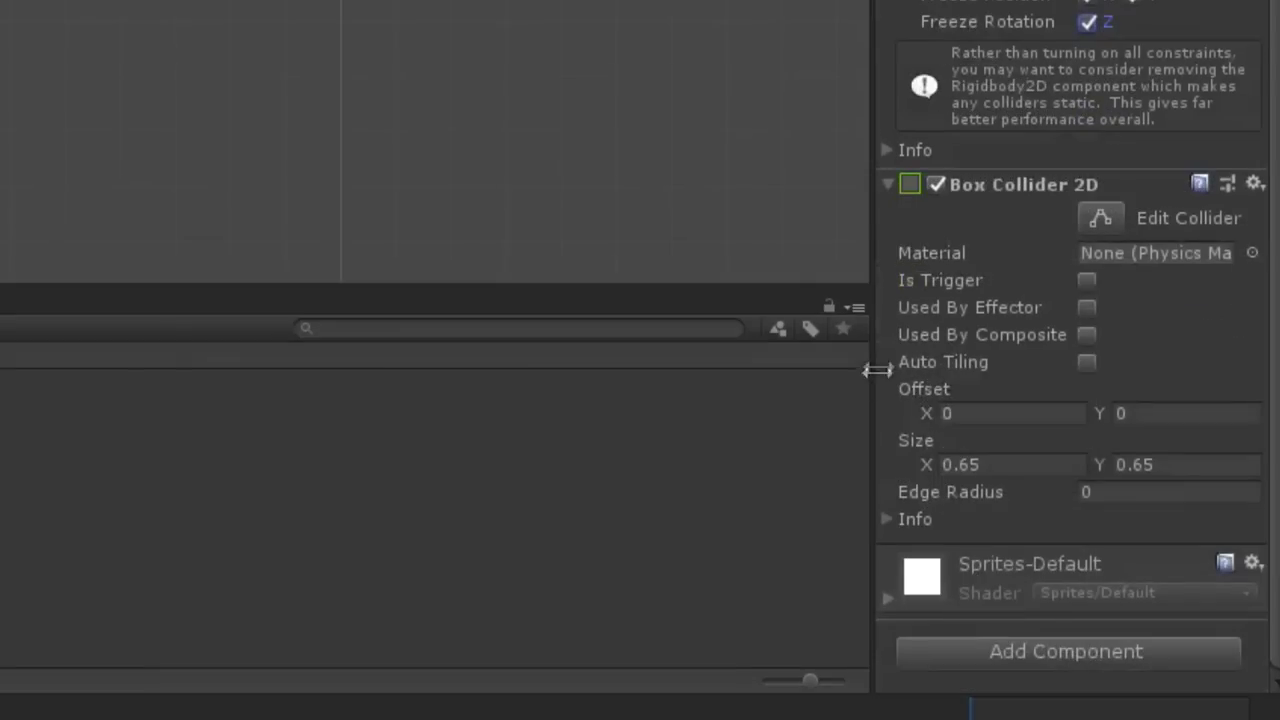
left_click(1086, 280)
Step: Name the new object Target, set its scale to 2, and add a trigger Box Collider 2D
type("Target")
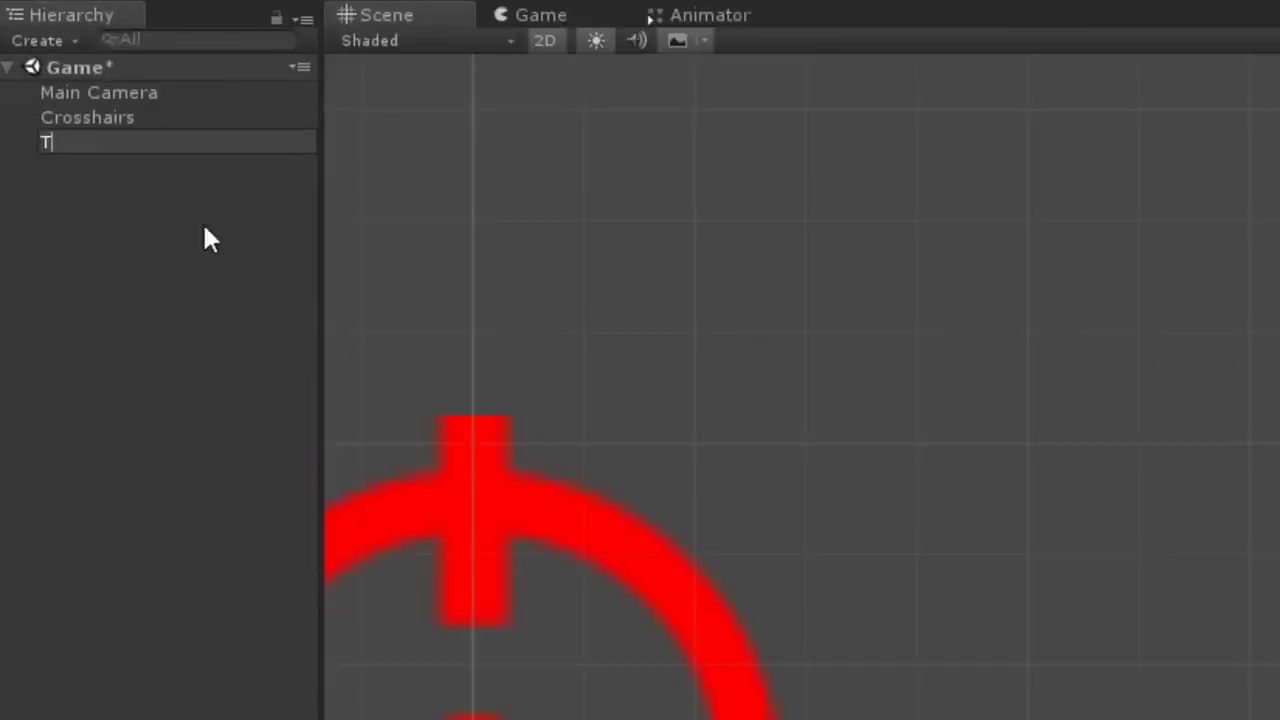
key("Return")
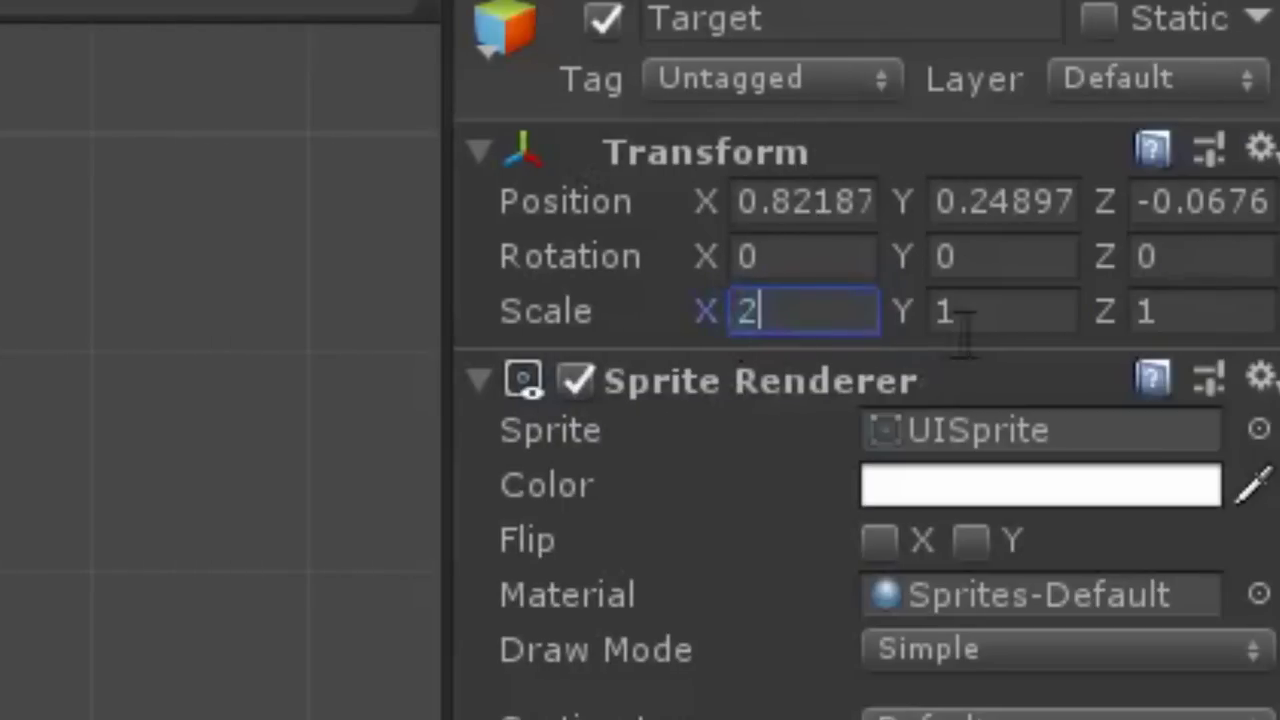
key("Tab")
type("2")
key("Tab")
type("2")
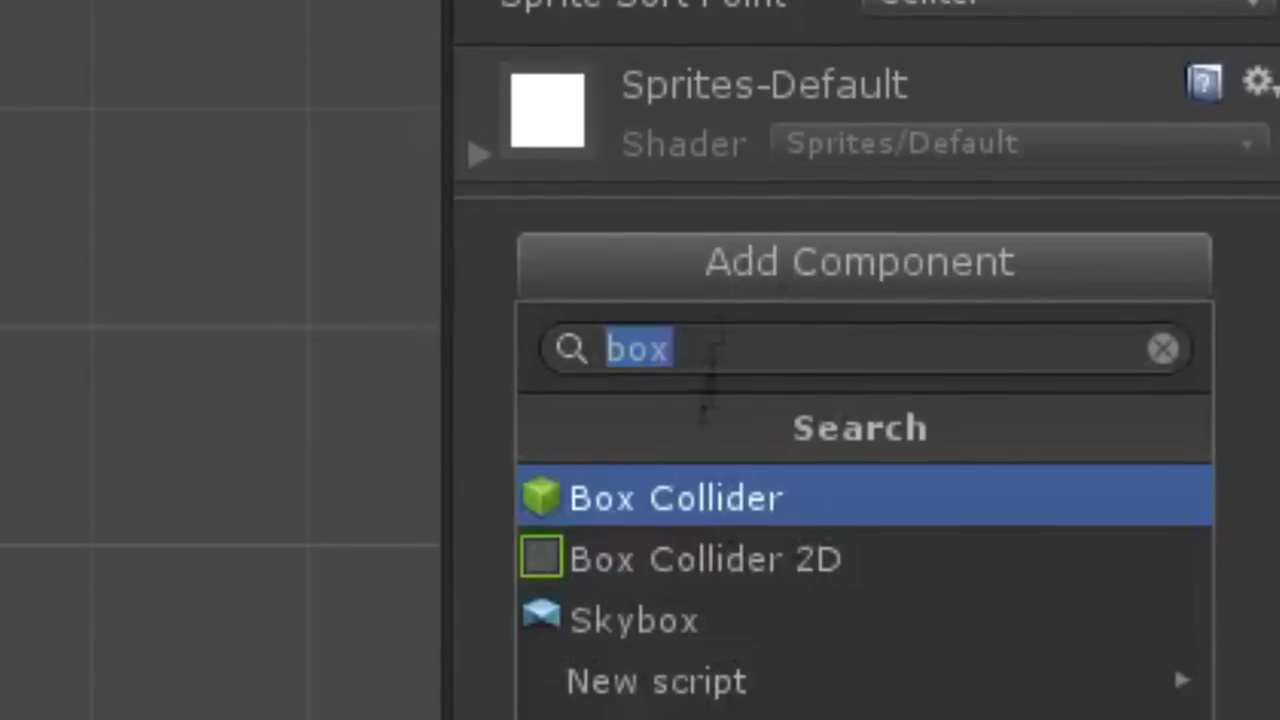
left_click(705, 559)
left_click(882, 259)
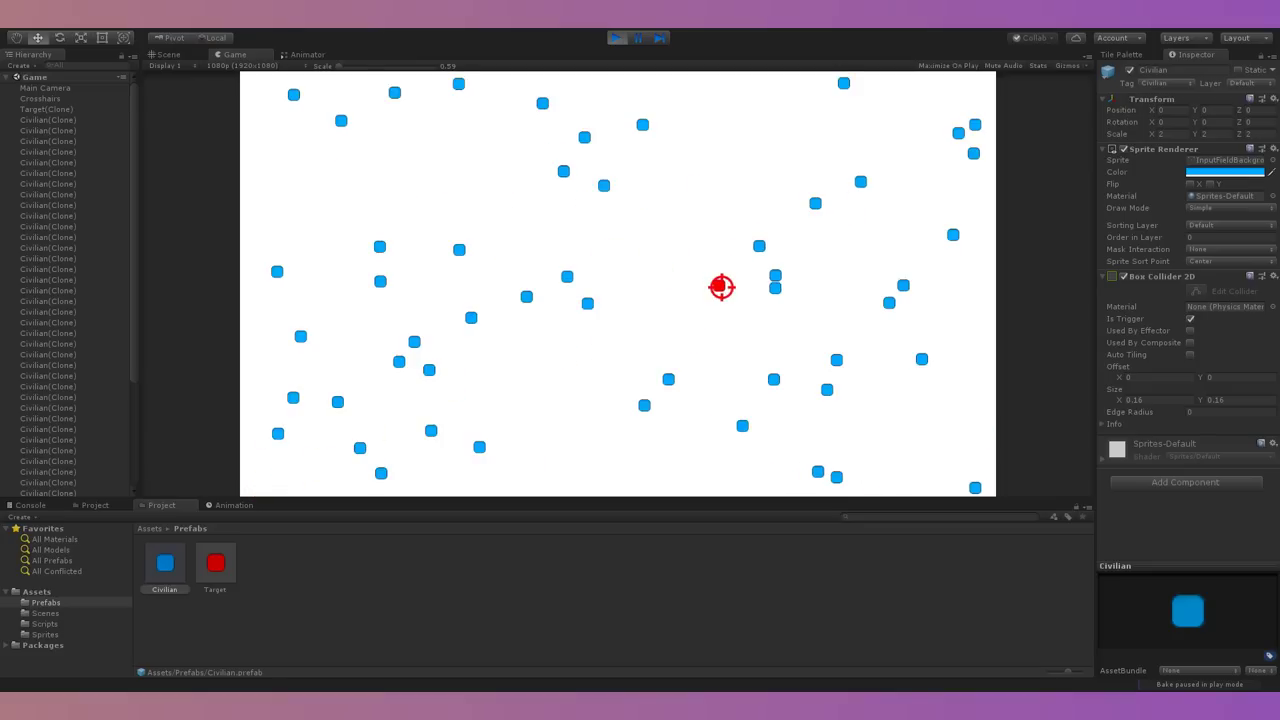
Step: Shoot the red target eight times, checking that the 50-civilian crowd respawns after each hit
left_click(721, 287)
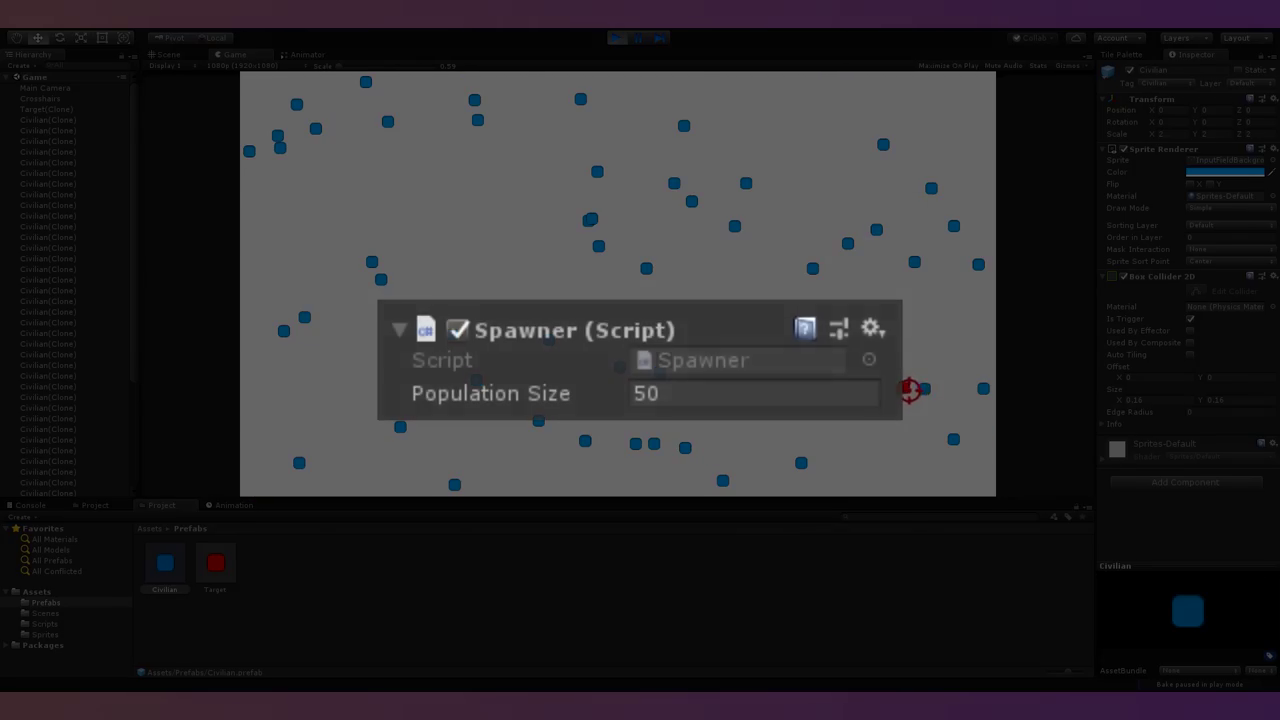
left_click(904, 388)
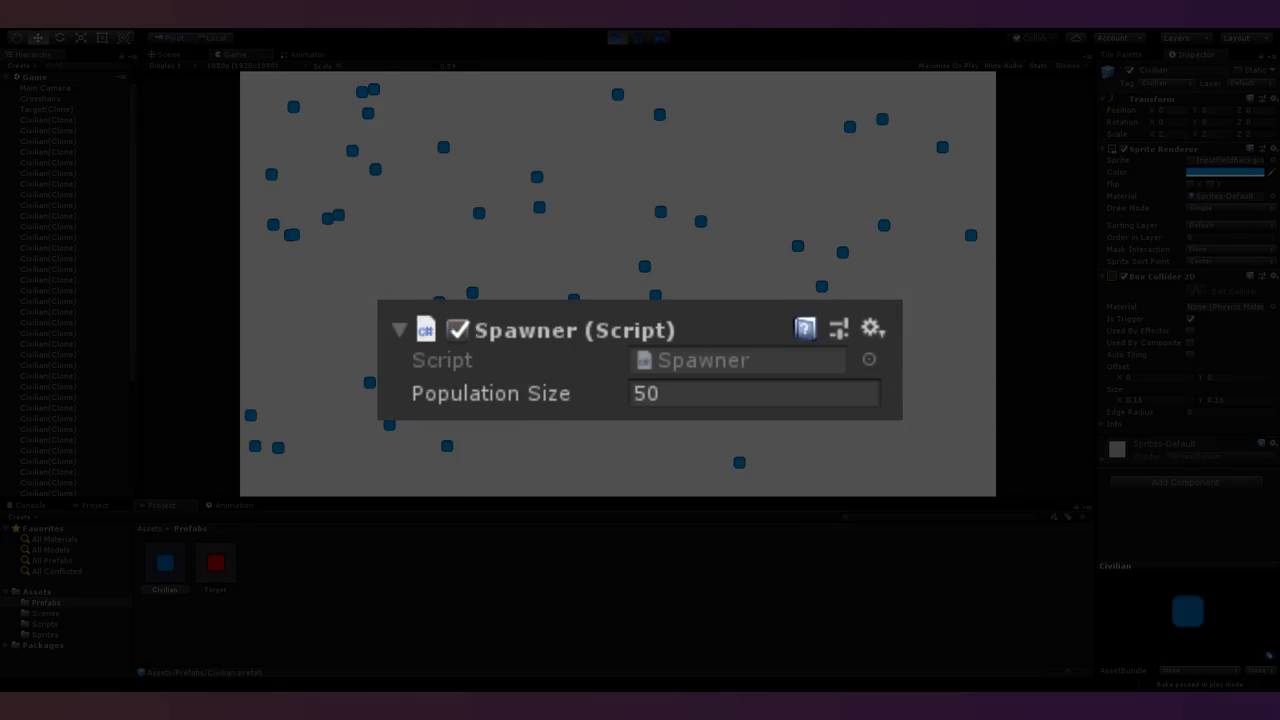
left_click(628, 228)
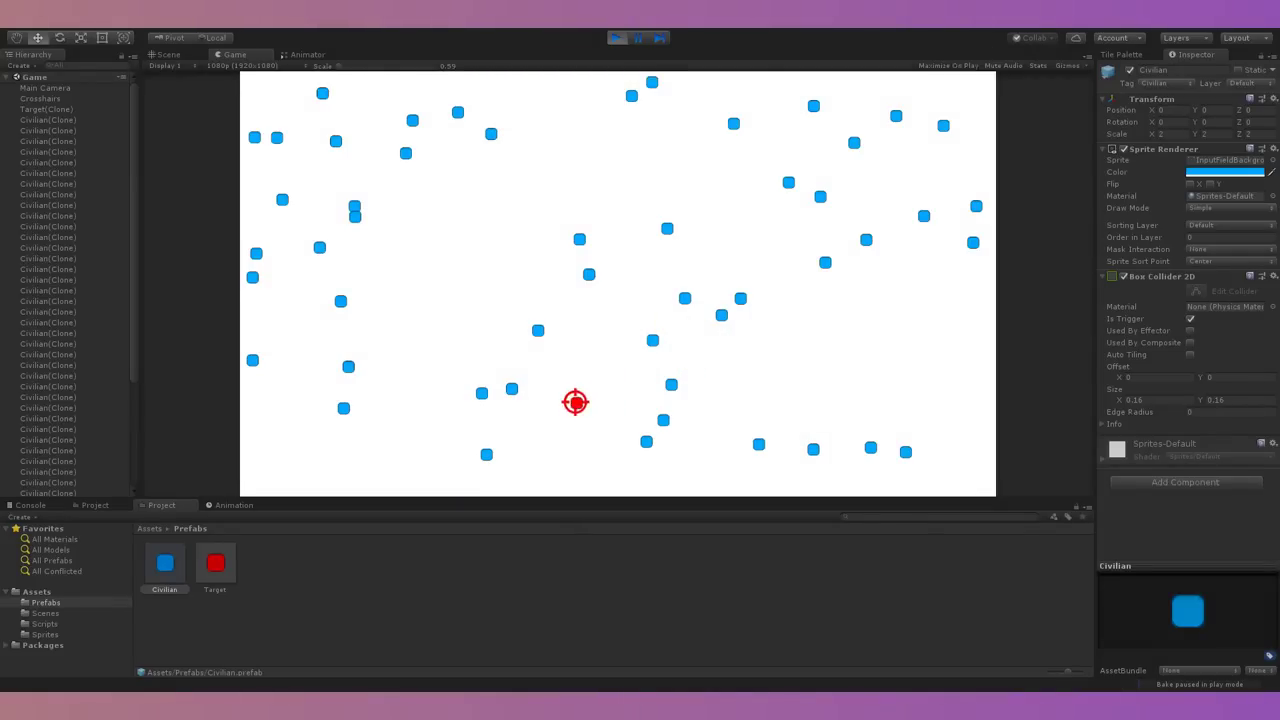
left_click(575, 402)
left_click(657, 254)
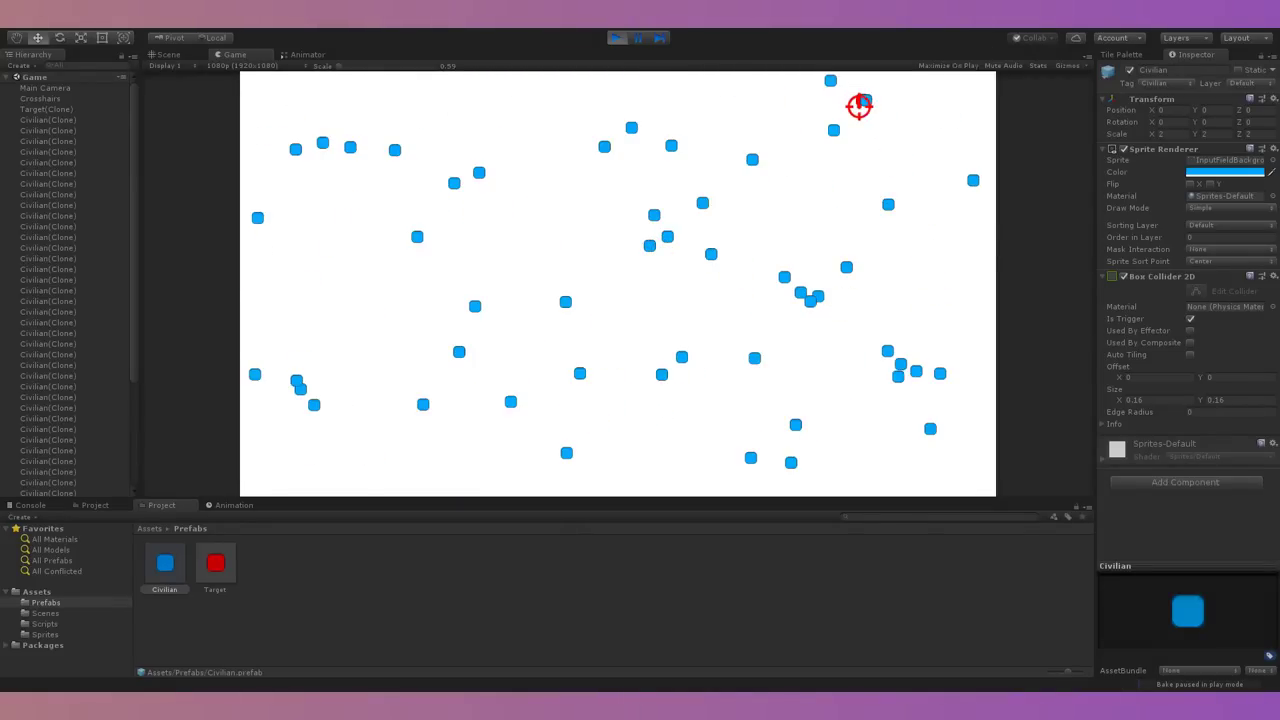
left_click(859, 106)
left_click(705, 421)
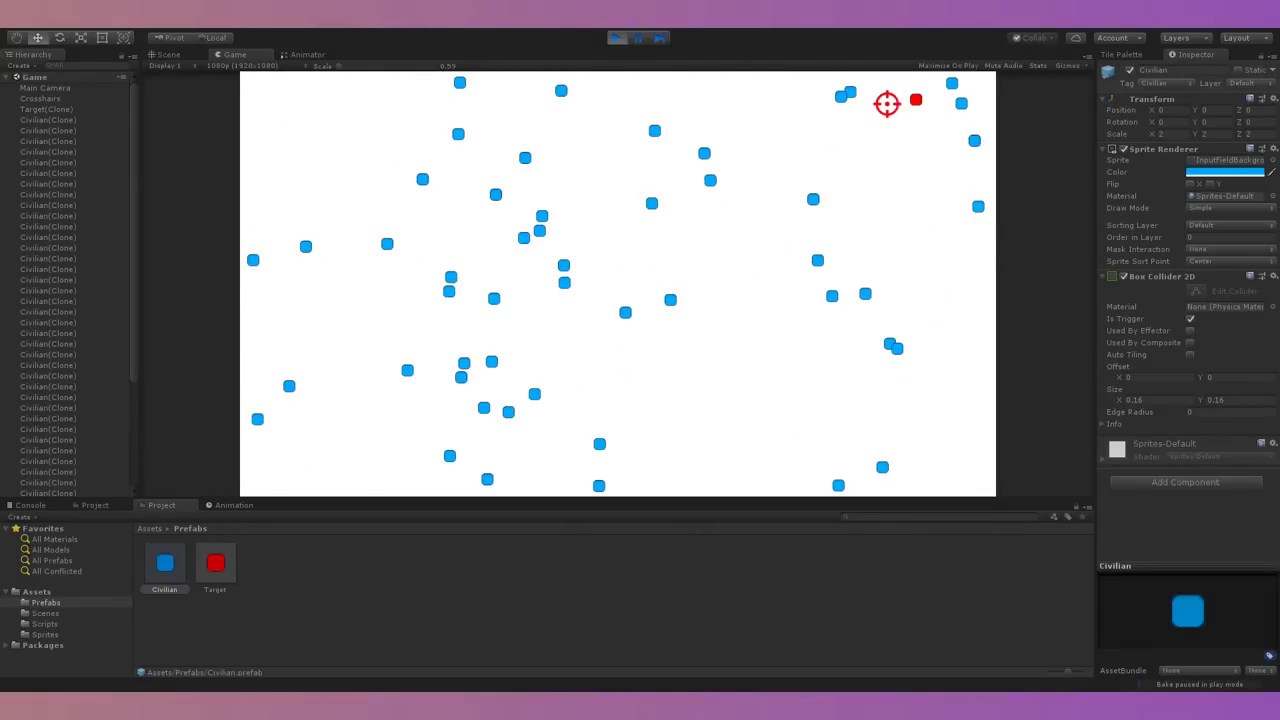
left_click(915, 100)
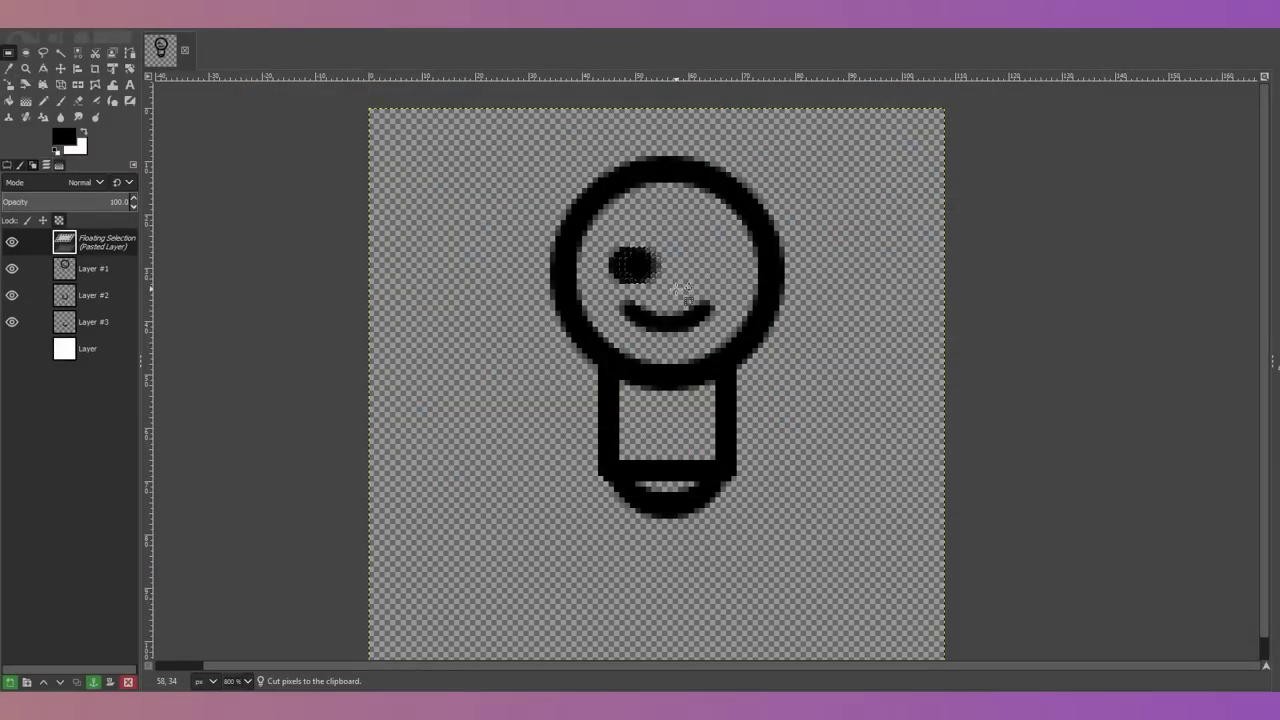
Step: Fill the head and body white, then cut the eyes and smile onto their own pasted layer
left_click(88, 268)
left_click(665, 420)
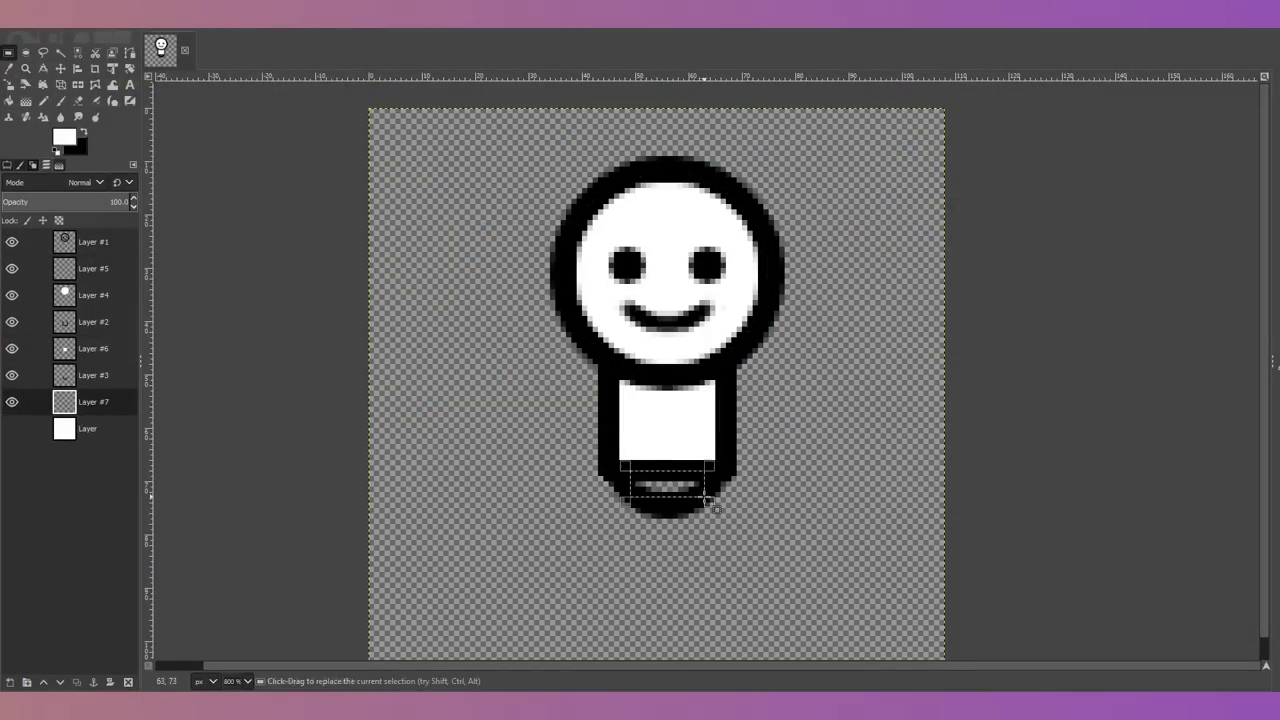
right_click(93, 348)
left_click(649, 286)
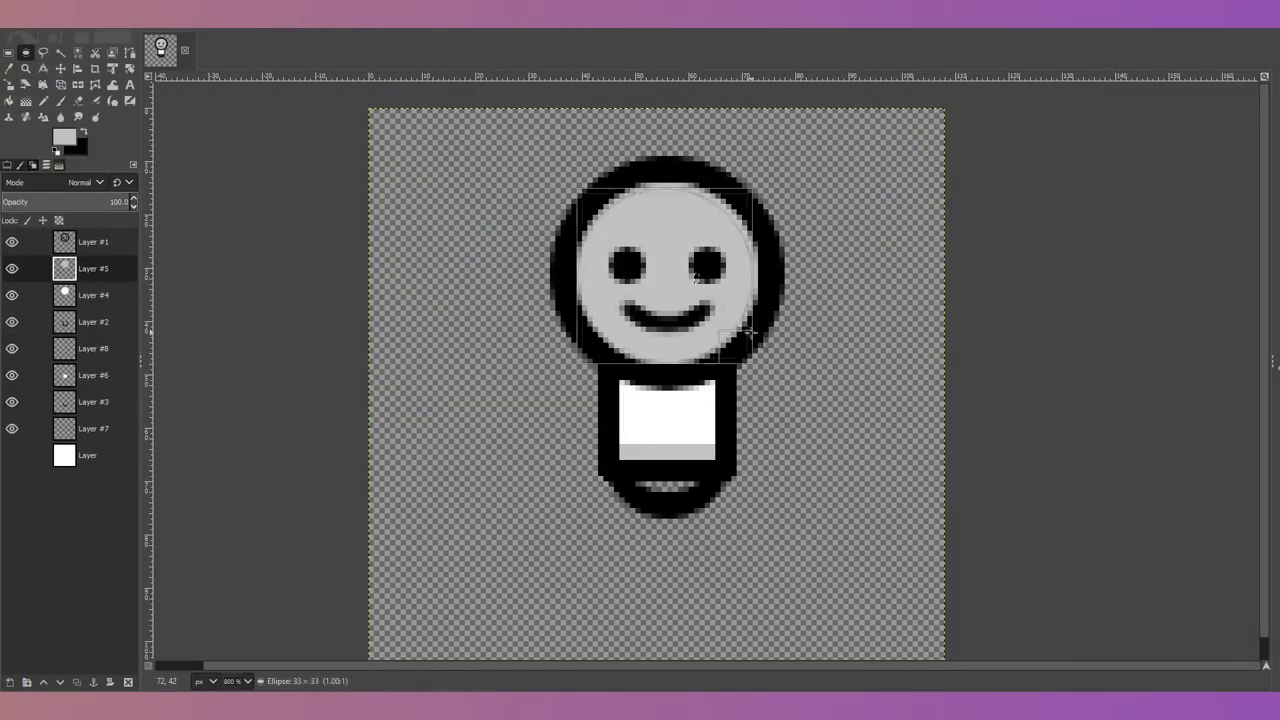
key("ctrl+x")
key("ctrl+v")
Step: Move the face features, smile, head circle and body rectangle apart on their layers
left_click_drag(668, 280, 871, 243)
left_click_drag(689, 244, 529, 214)
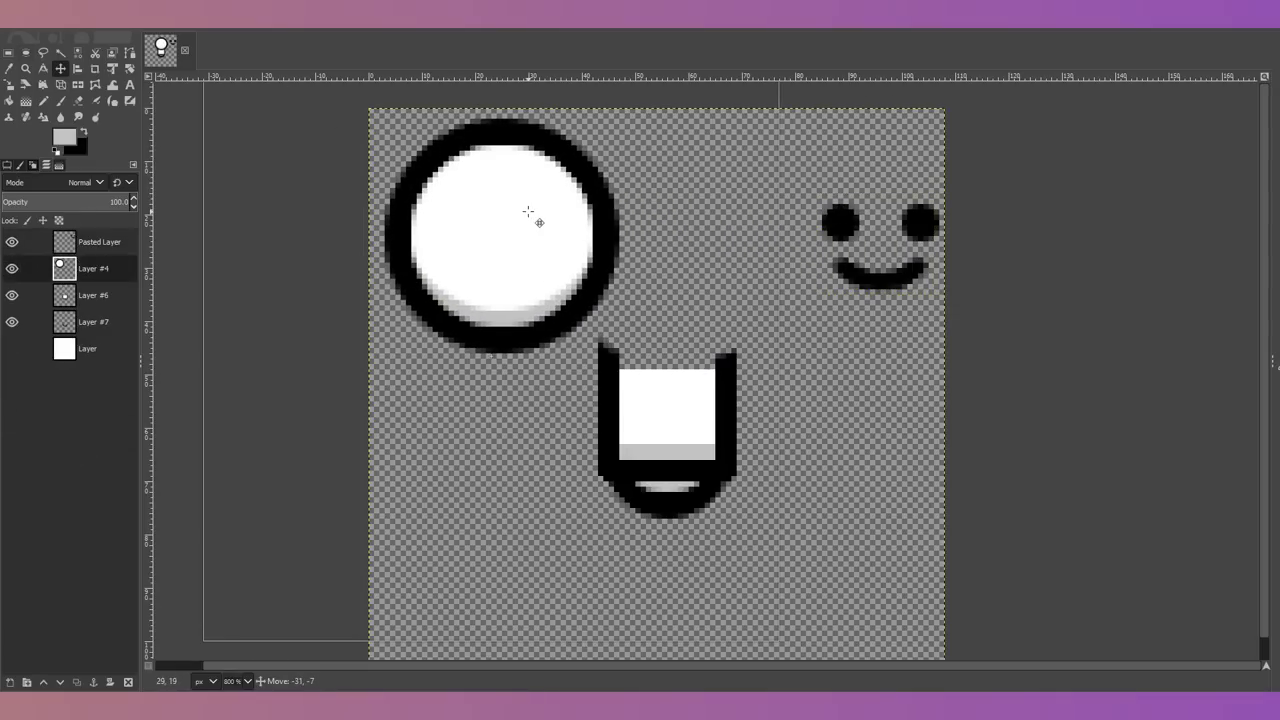
left_click_drag(685, 432, 526, 474)
left_click_drag(672, 506, 754, 486)
left_click(828, 232)
left_click_drag(828, 232, 708, 240)
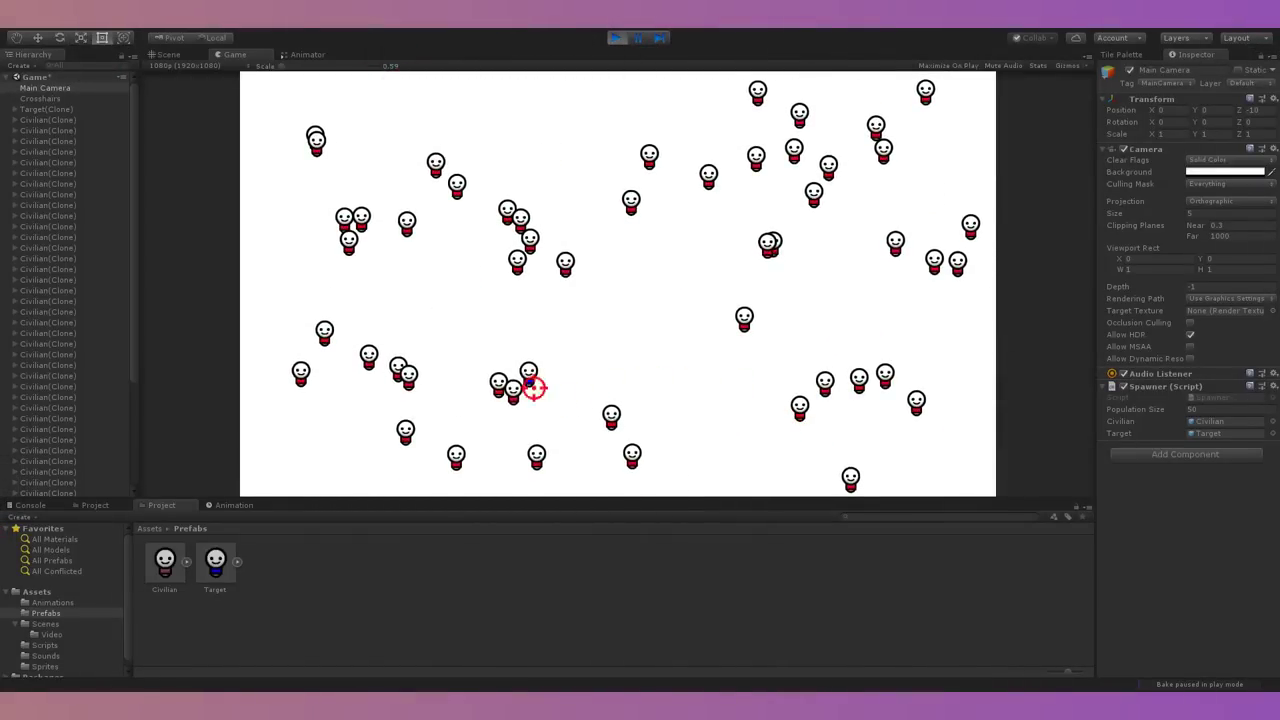
Step: Shoot the lone blue-bodied target five times, confirming the smiling crowd respawns each time
left_click(525, 382)
left_click(660, 246)
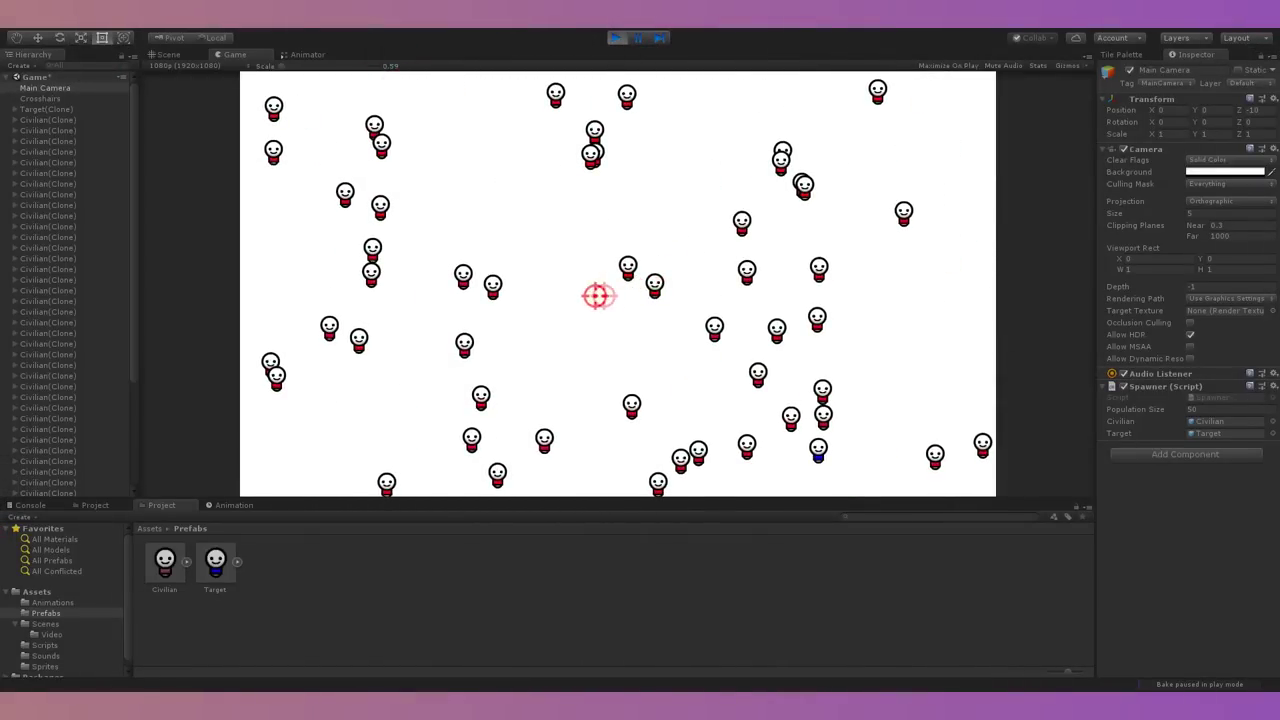
left_click(819, 447)
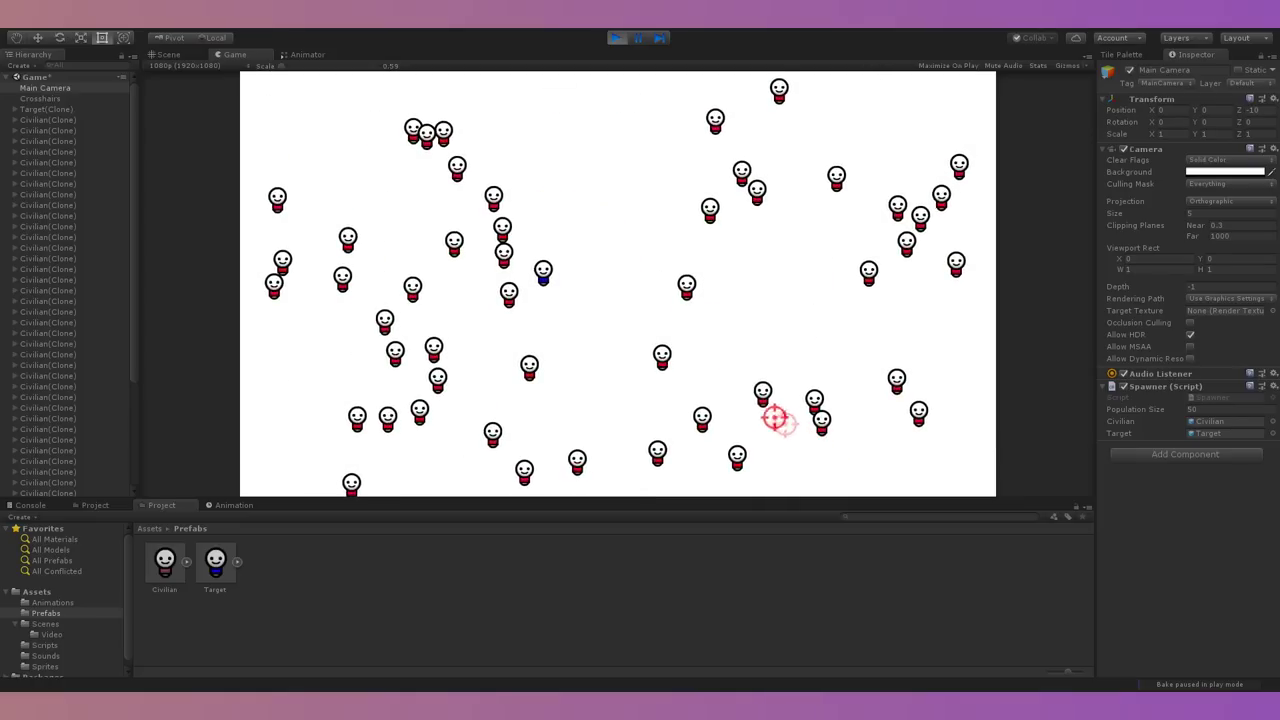
left_click(552, 277)
left_click(508, 357)
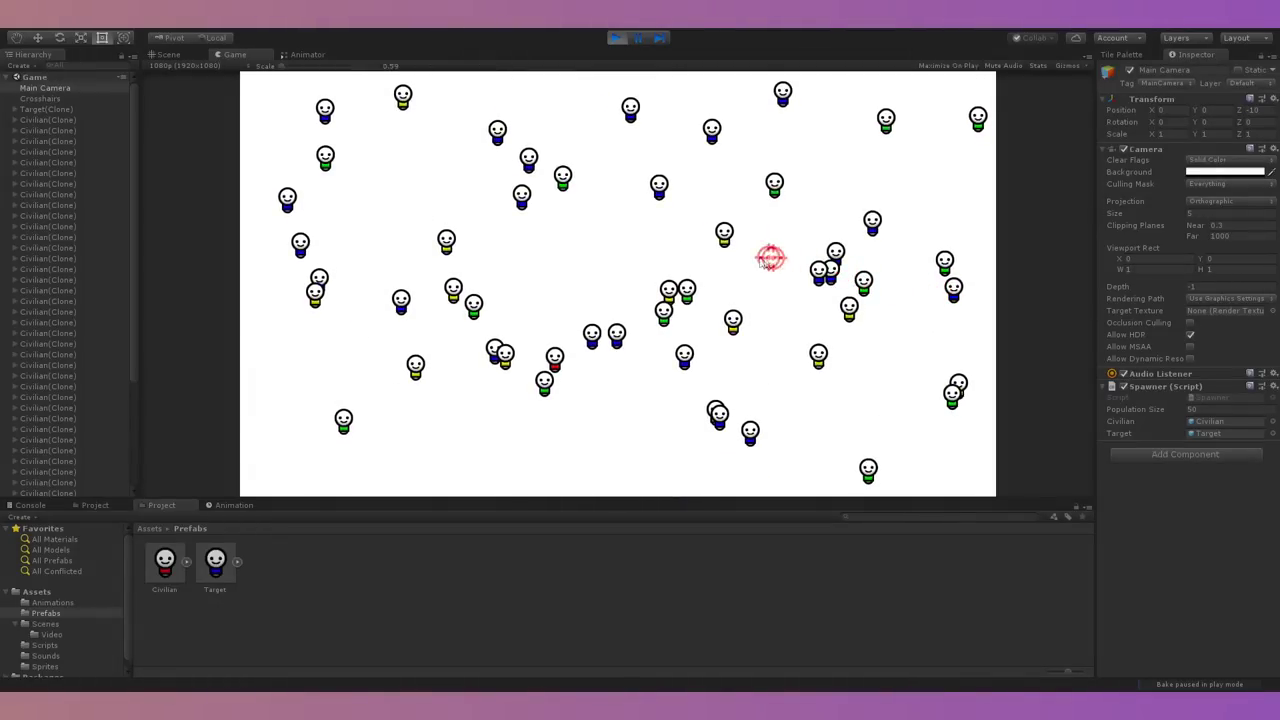
Step: Shoot the red, blue, green and yellow wanted targets in turn to test crowd respawning
left_click(553, 353)
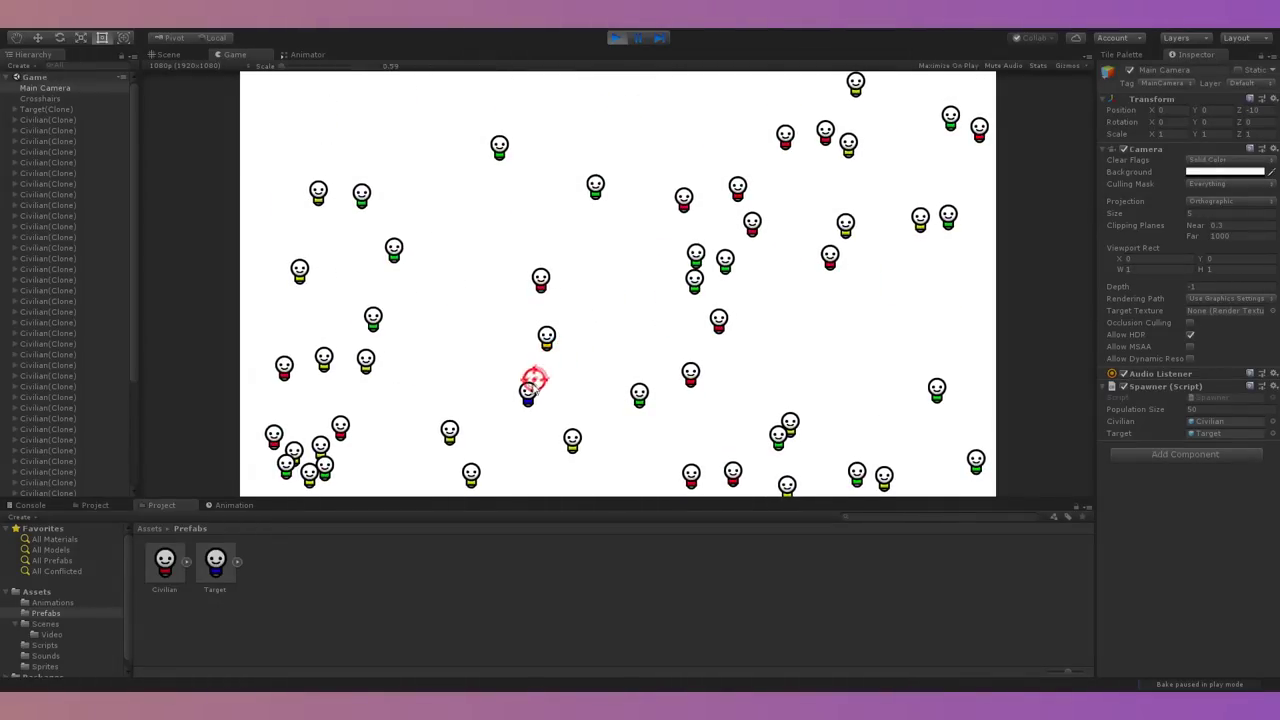
left_click(527, 392)
left_click(555, 458)
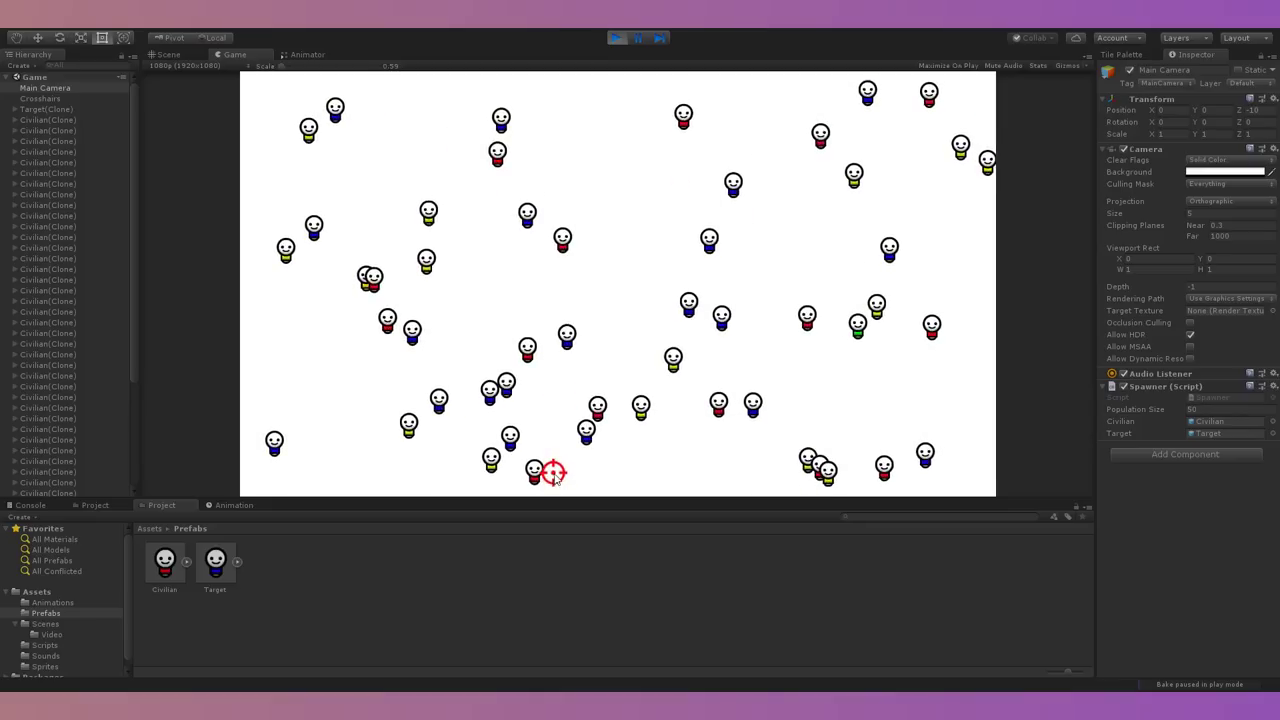
left_click(857, 326)
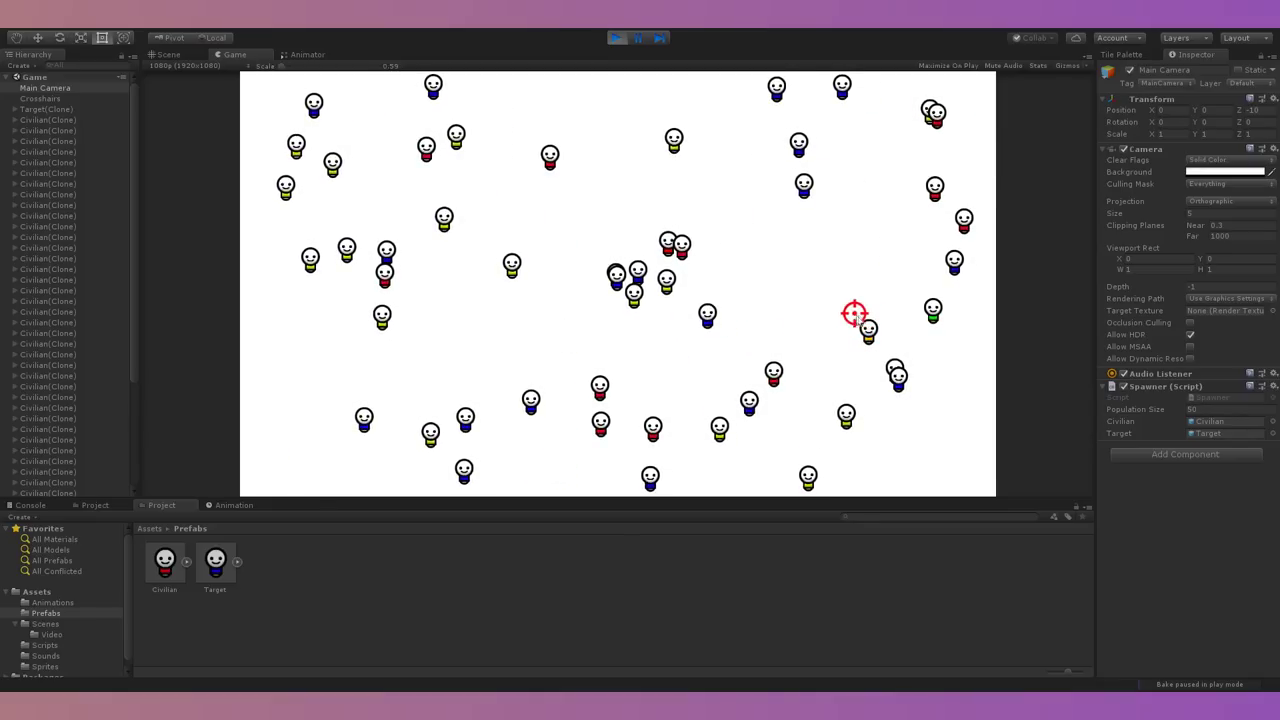
left_click(930, 310)
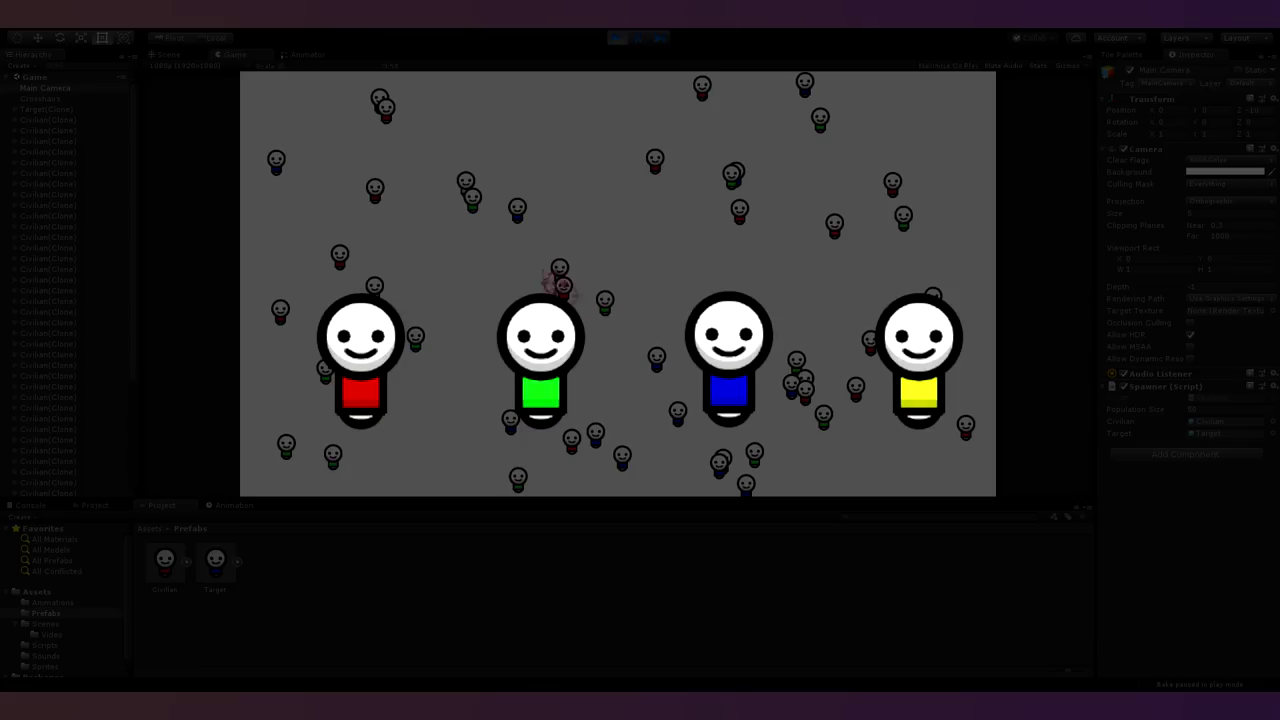
left_click(472, 197)
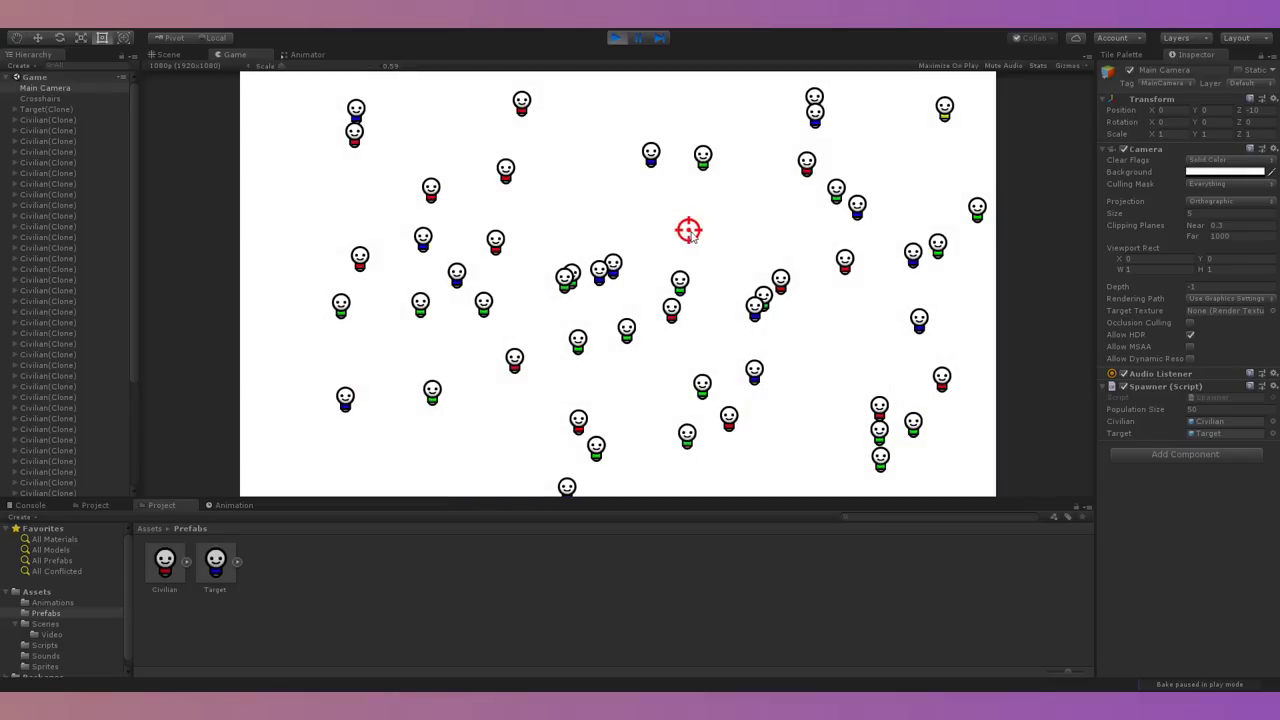
left_click(949, 114)
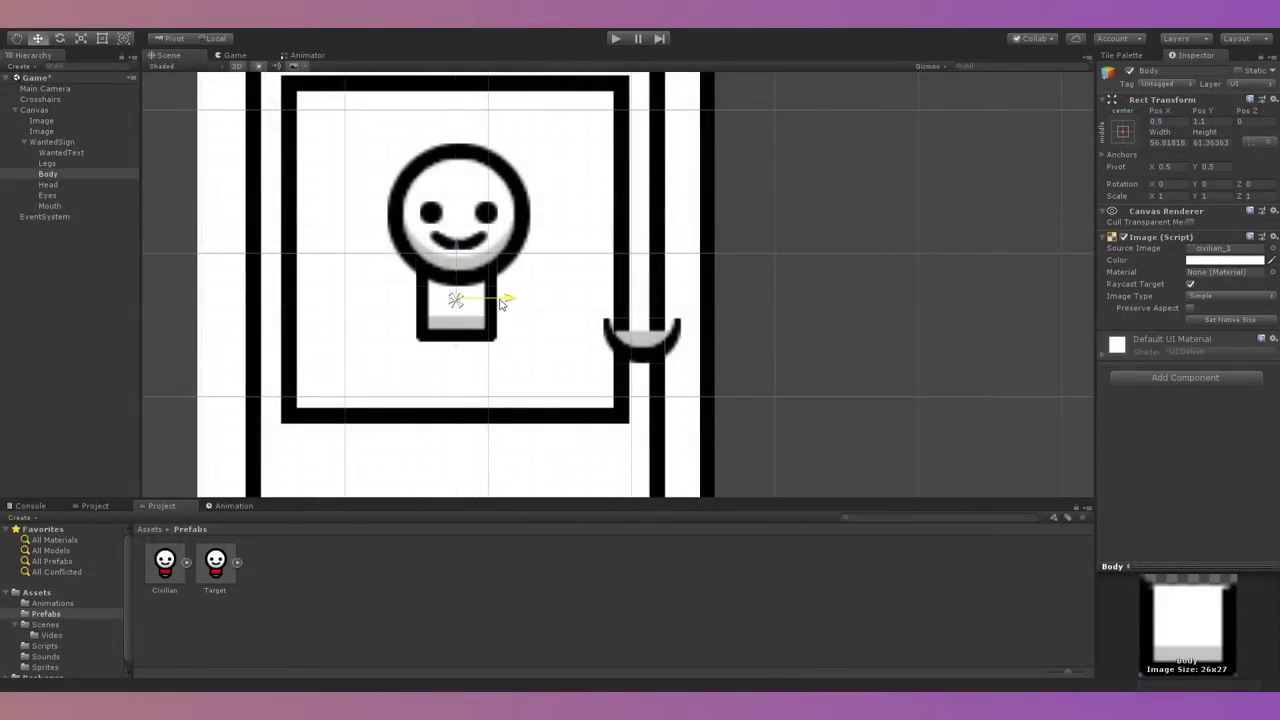
Step: Place the legs under the body, set the sign text to WANTED, then shoot green, blue and yellow targets
left_click_drag(640, 340, 520, 345)
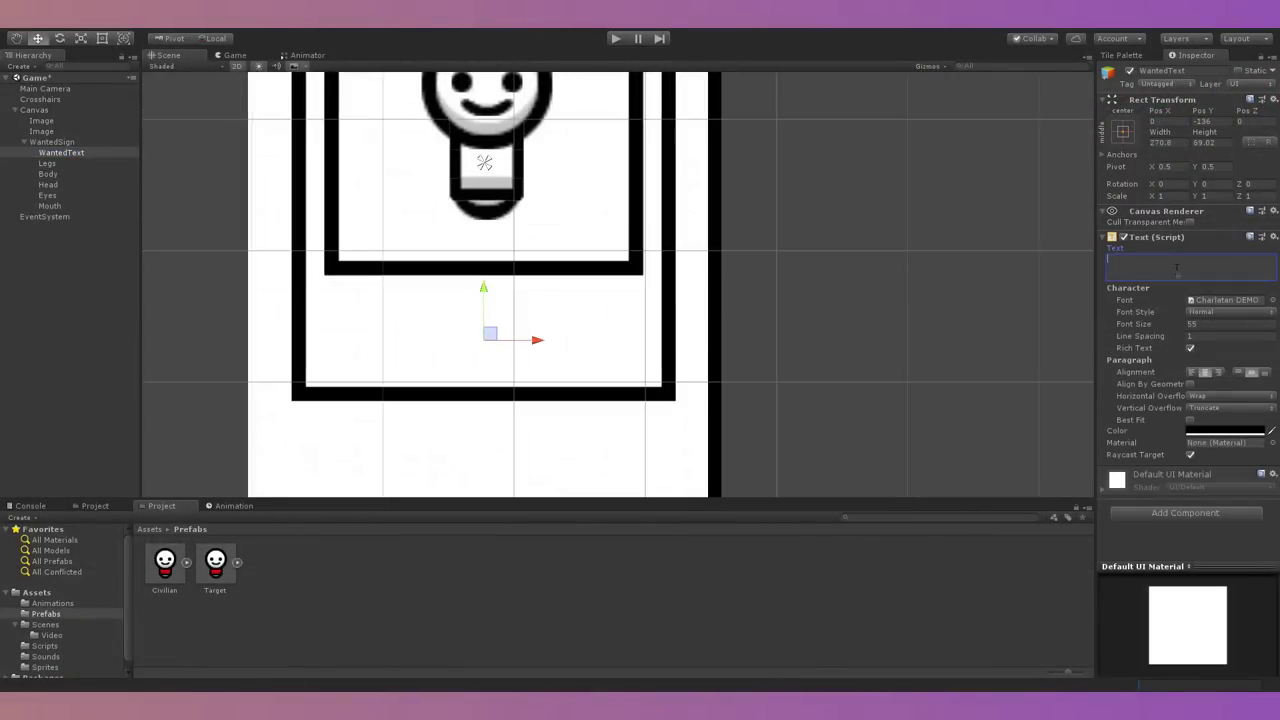
type("WANTED")
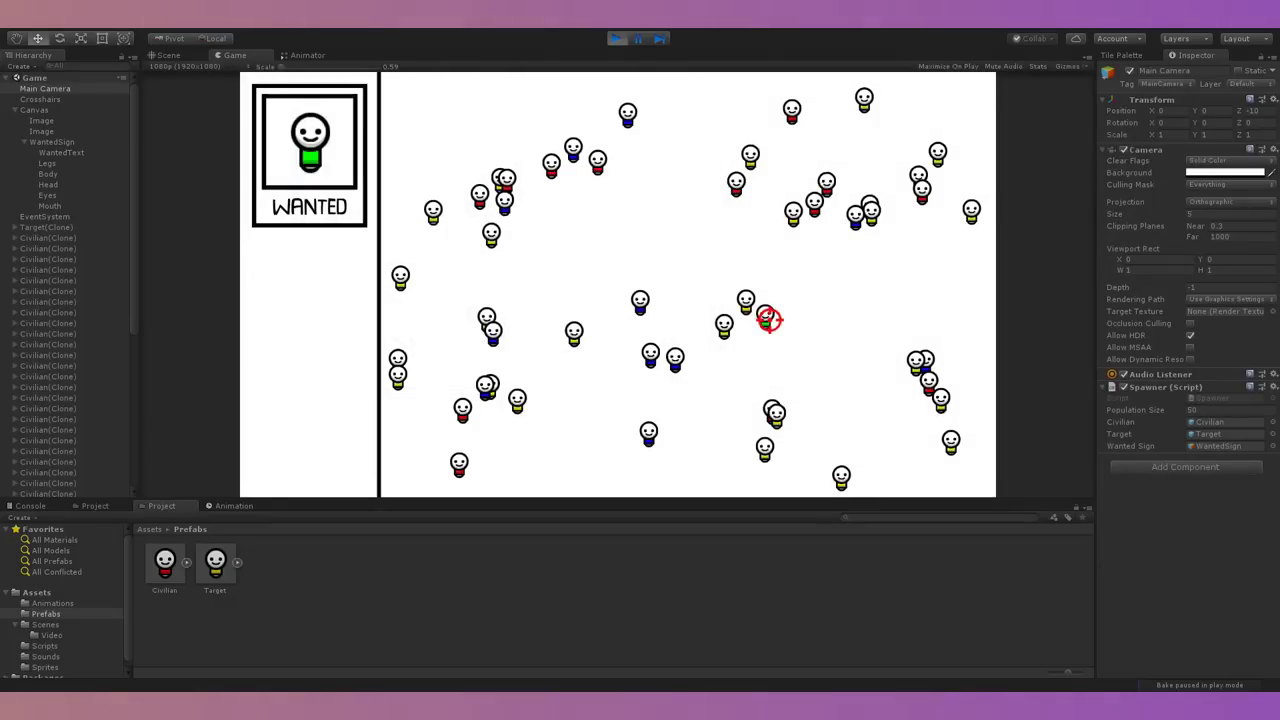
left_click(766, 318)
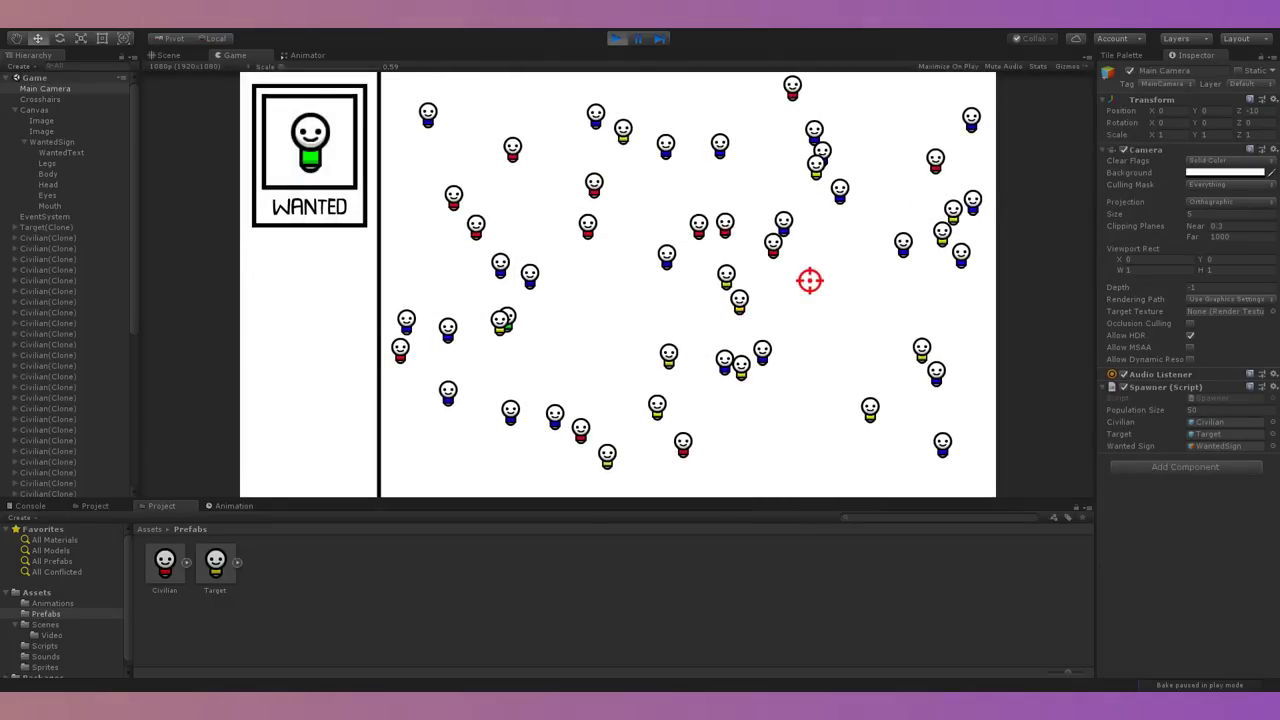
left_click(509, 318)
left_click(787, 312)
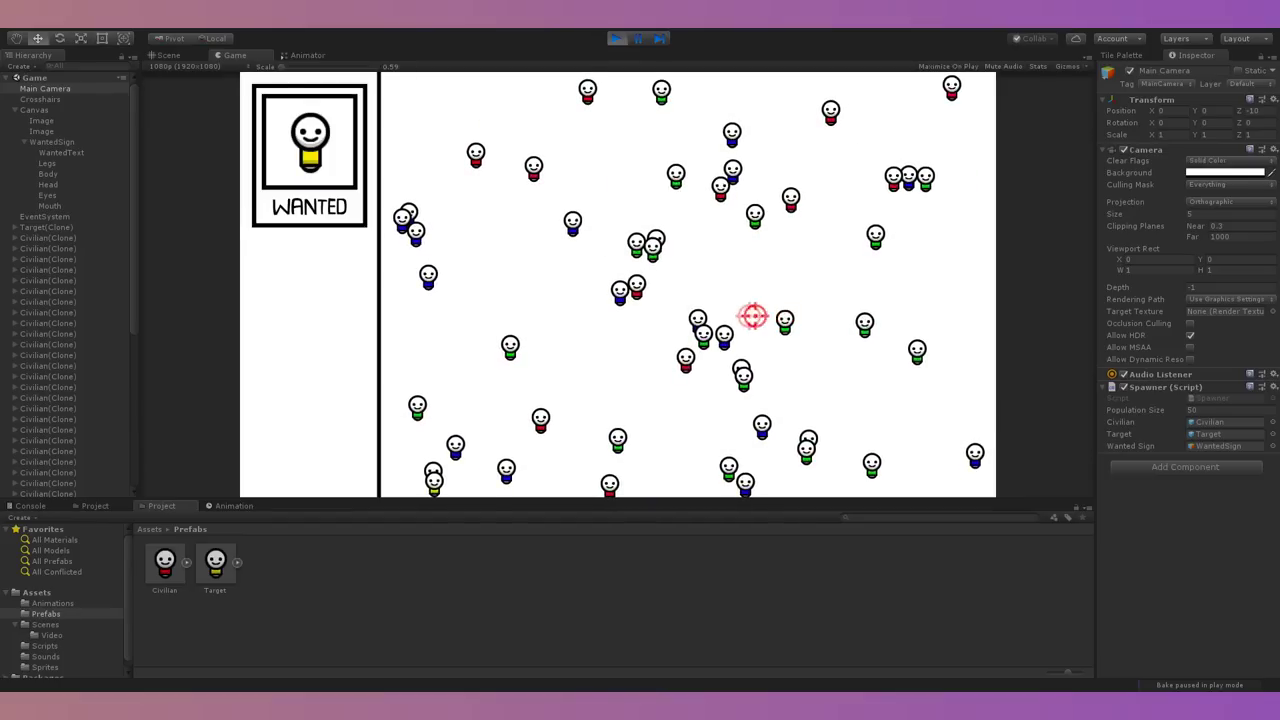
left_click(432, 477)
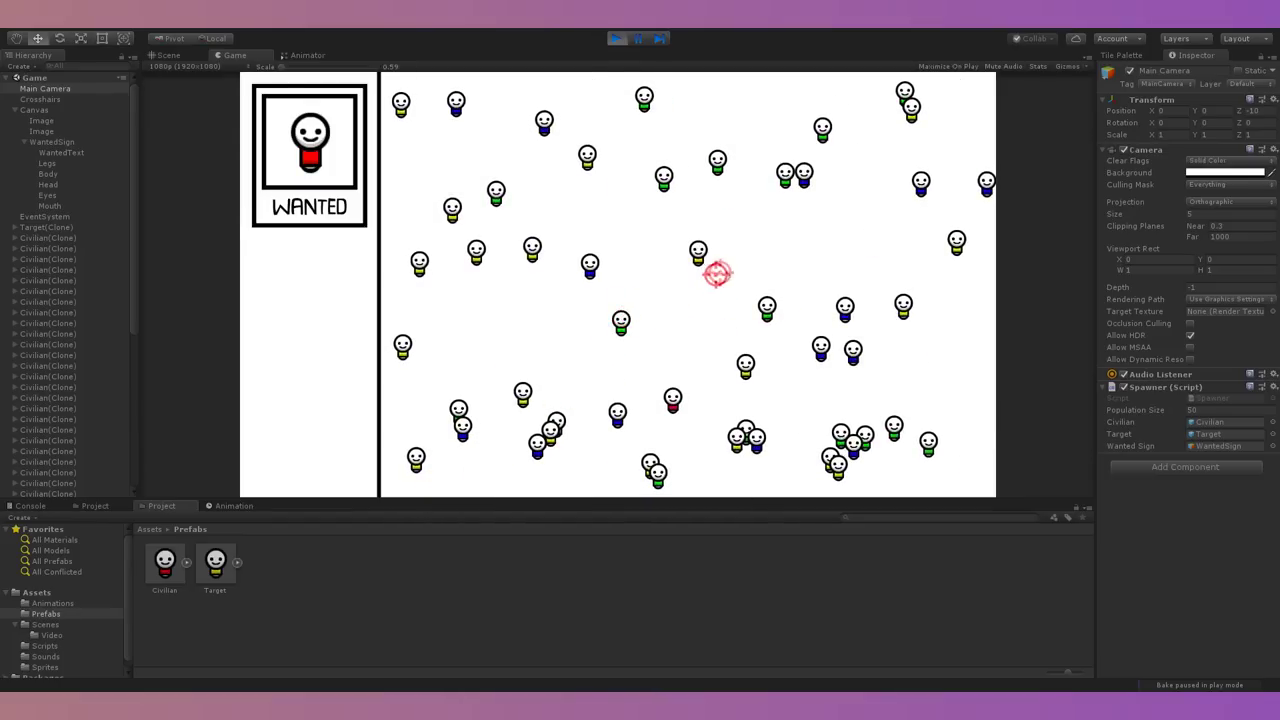
Step: Add a KillsBox copy of TimeBox labelled KILLS beside it, then shoot a wanted target
left_click(672, 401)
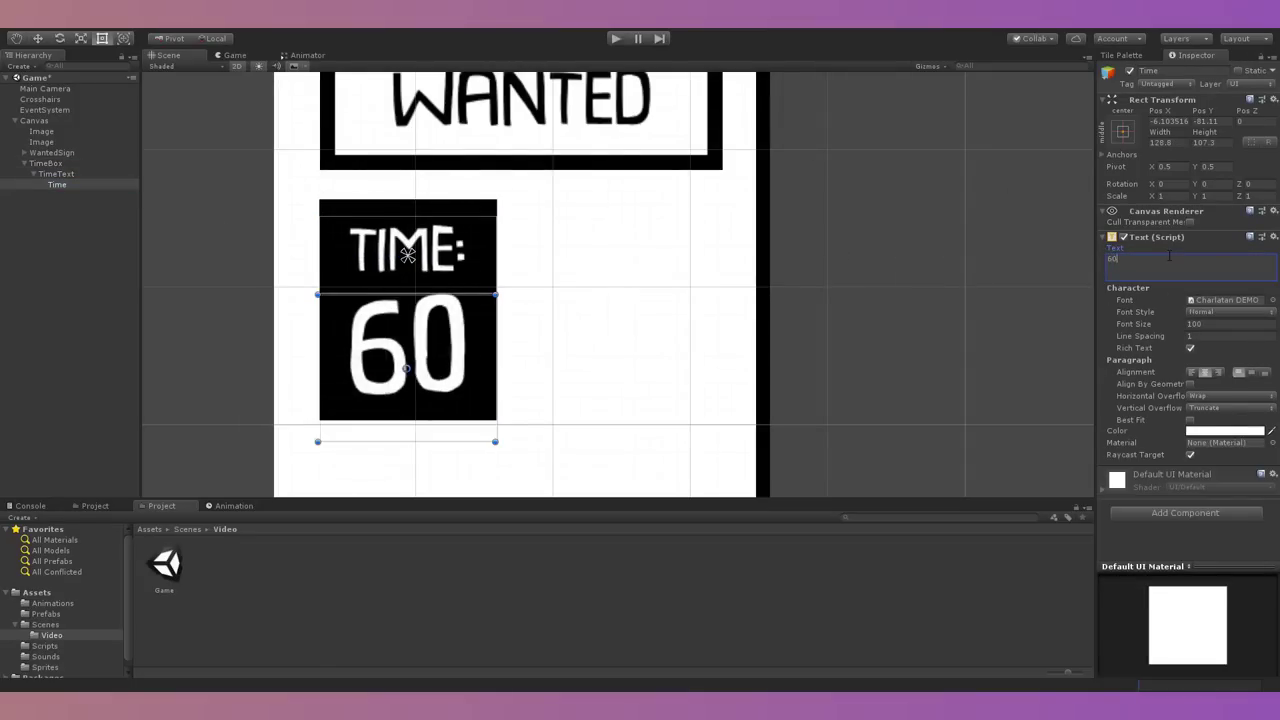
key("ctrl+d")
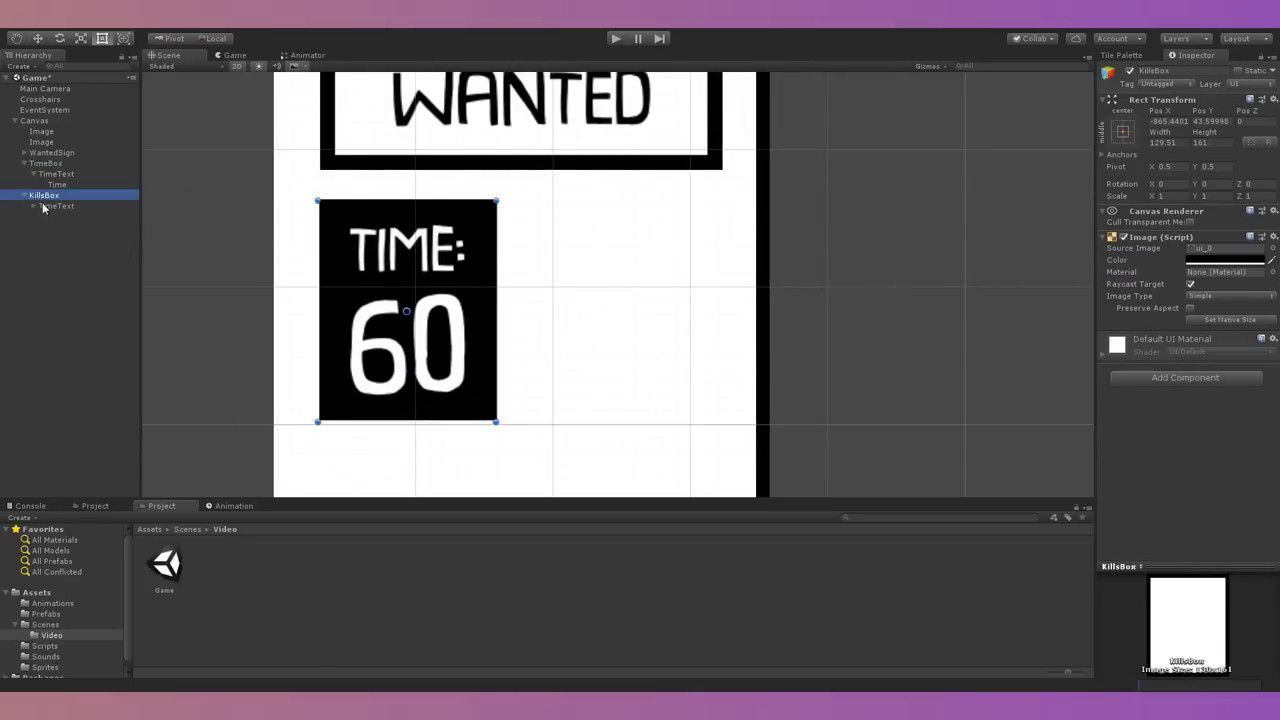
left_click(43, 207)
left_click(44, 195)
key("w")
left_click_drag(462, 347, 688, 347)
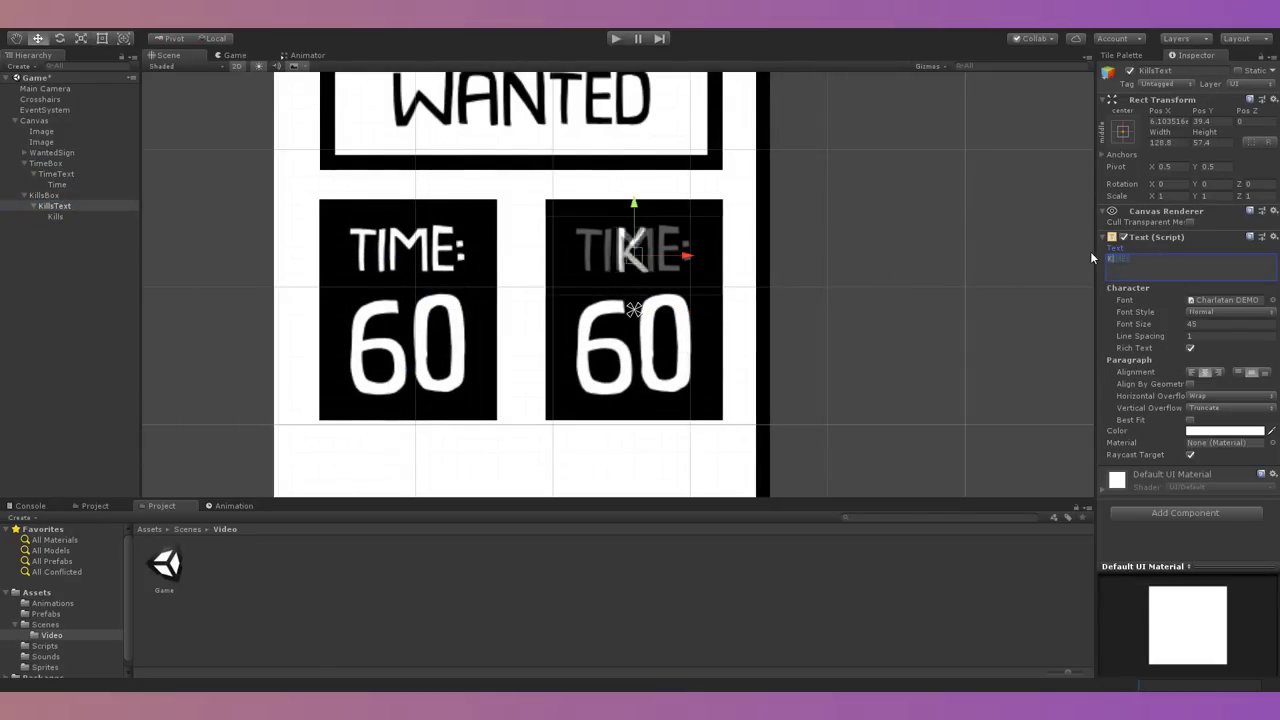
scroll(371, 249, "down", 3)
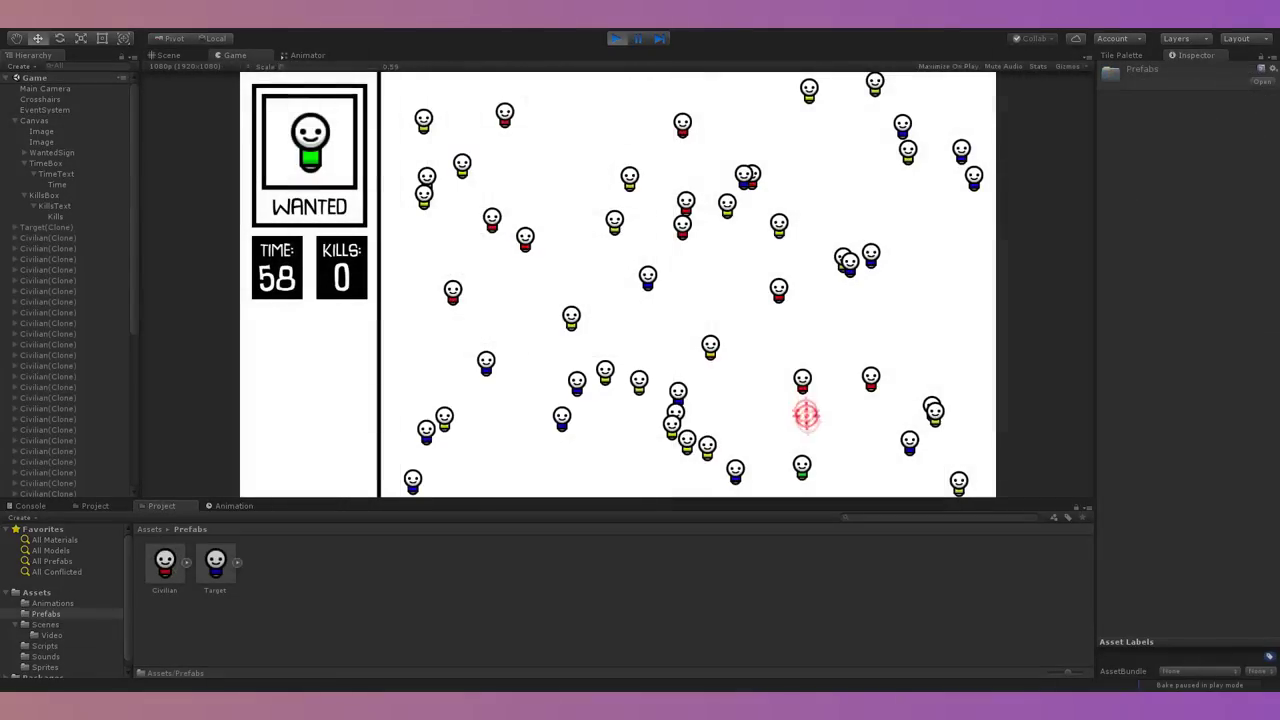
left_click(805, 405)
Step: Shoot three wanted targets, including the yellow one, to raise the kill count
left_click(815, 179)
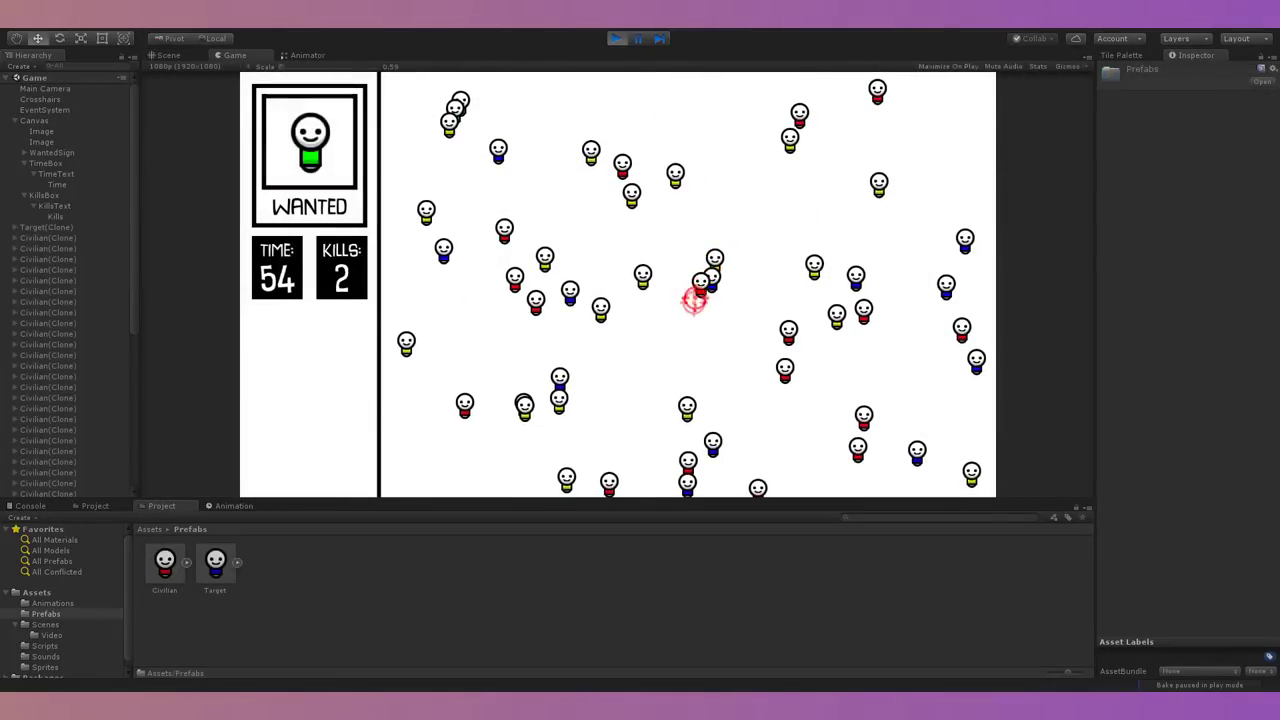
left_click(463, 116)
left_click(704, 98)
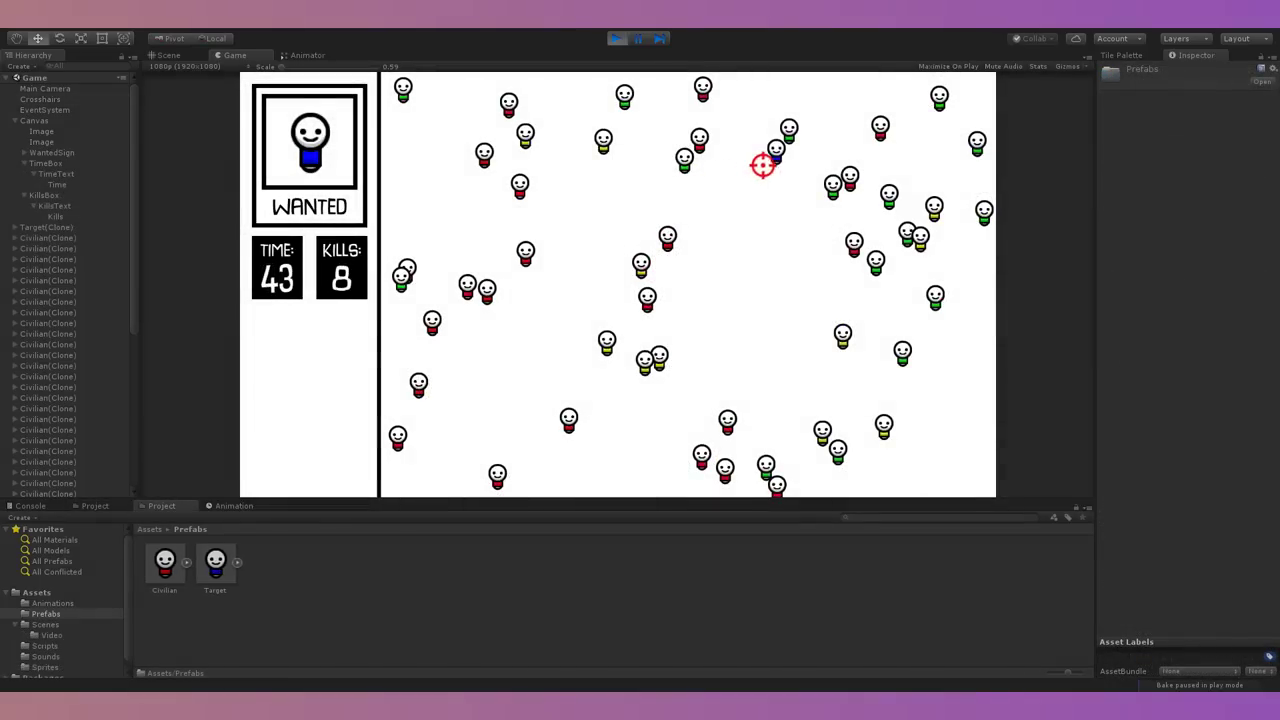
Step: Shoot nineteen successive blue, green, red and yellow wanted figures to score kills
left_click(772, 158)
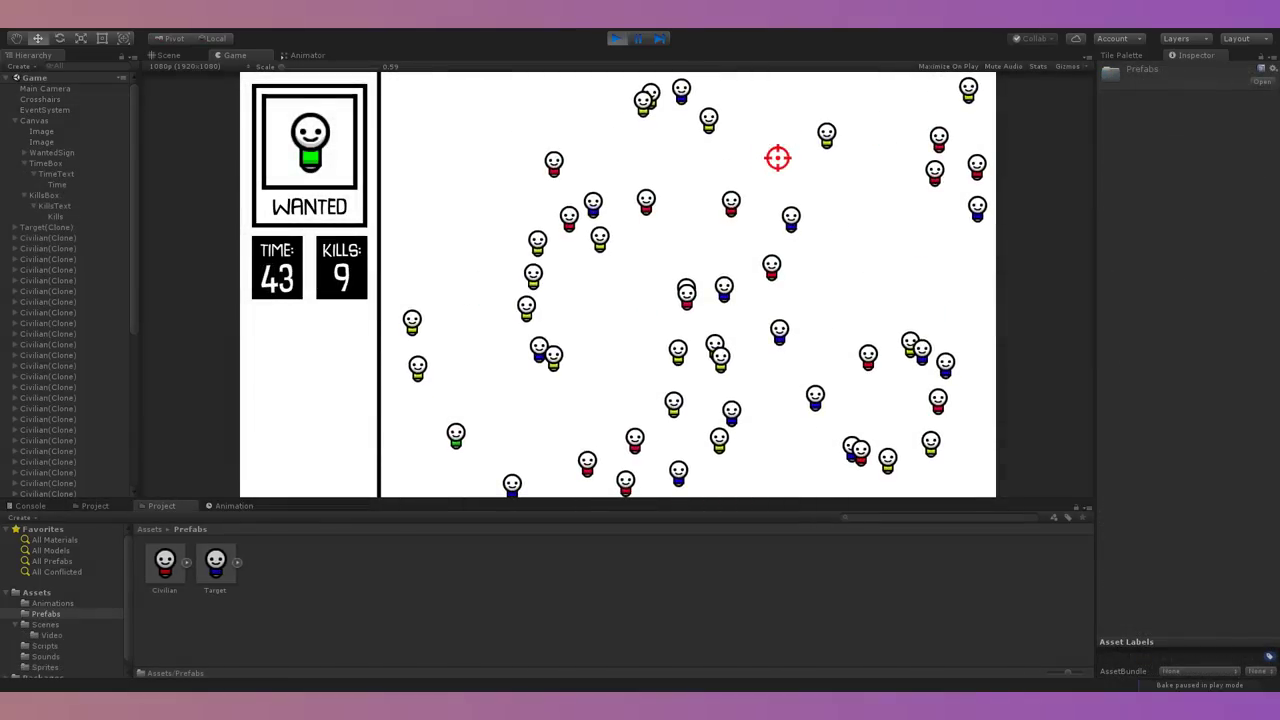
left_click(453, 435)
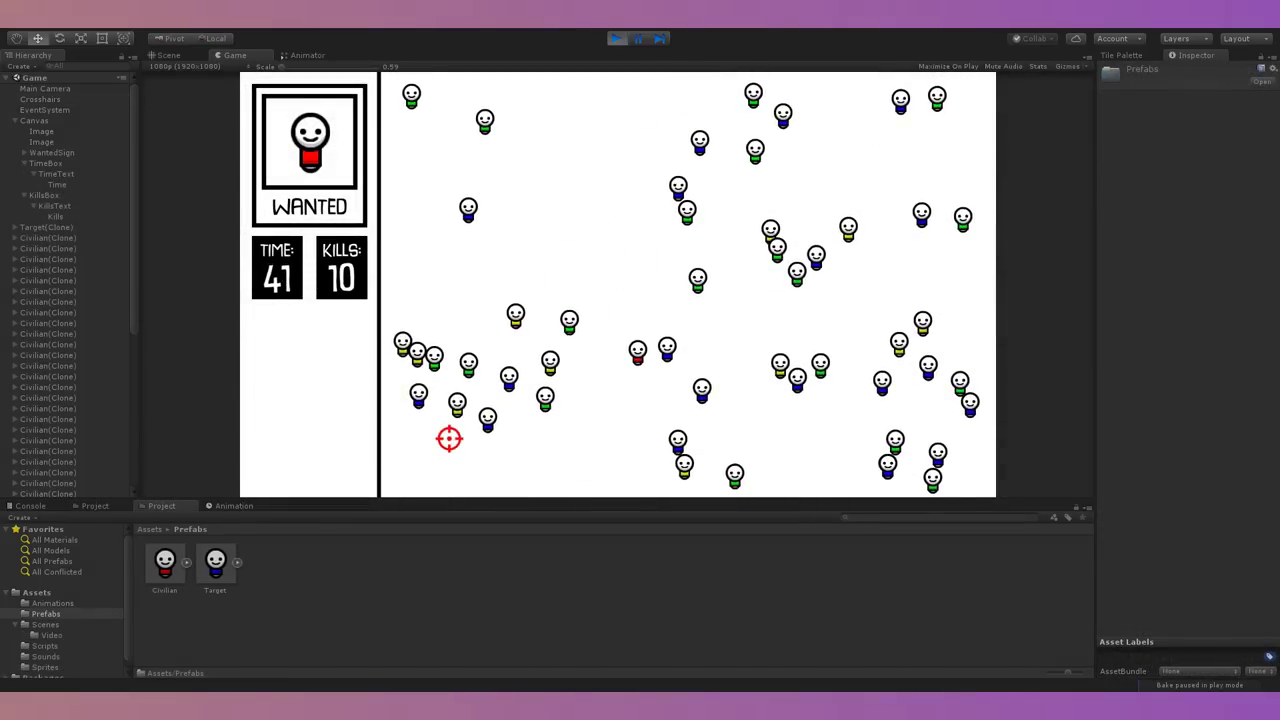
left_click(634, 352)
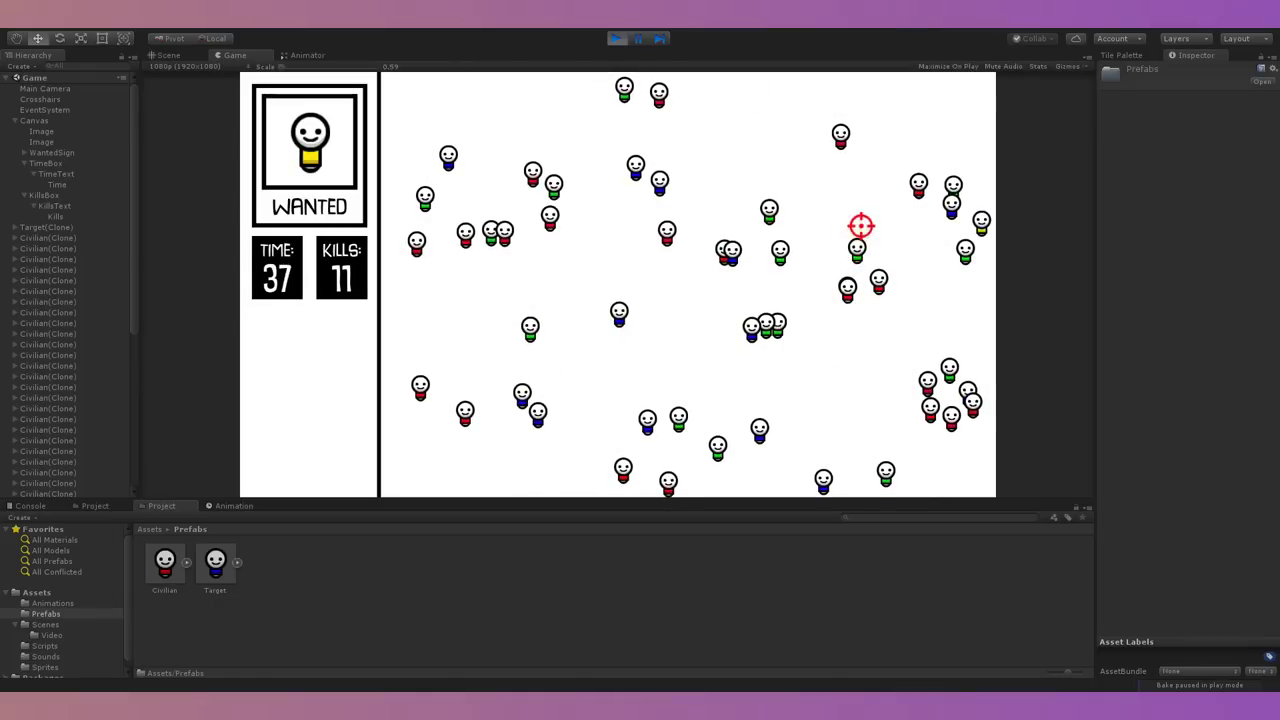
left_click(984, 225)
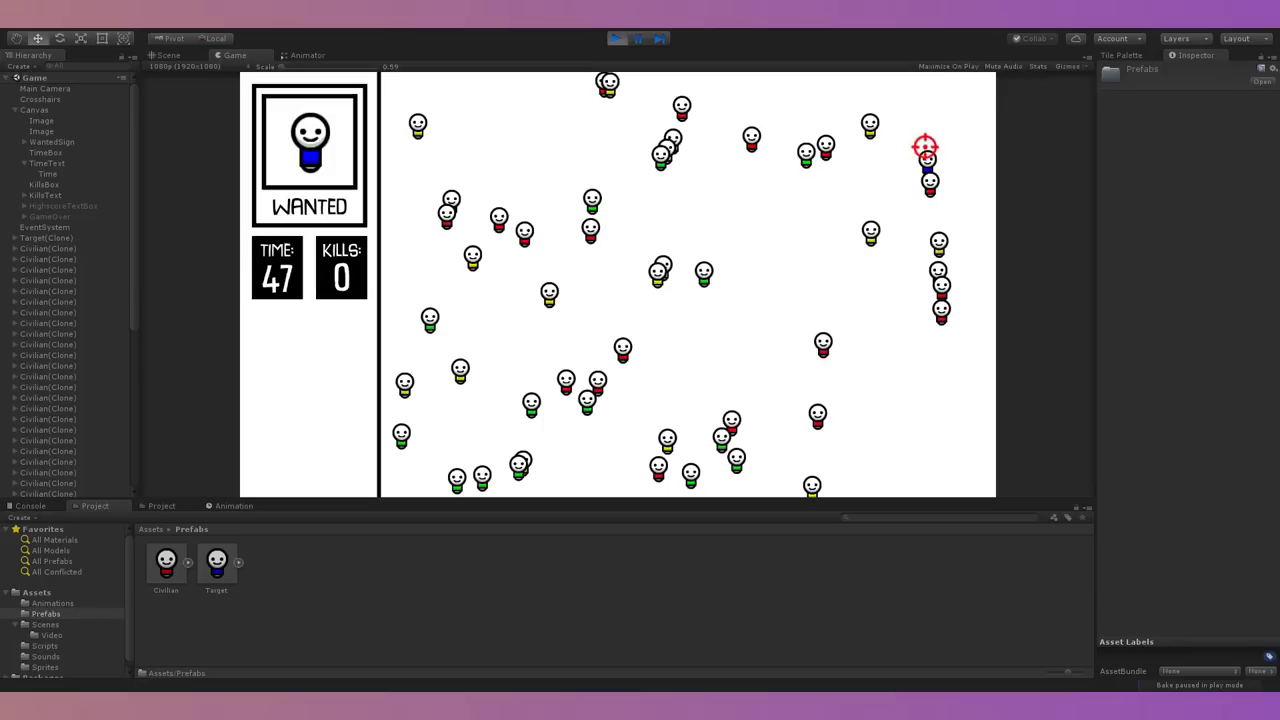
left_click(820, 385)
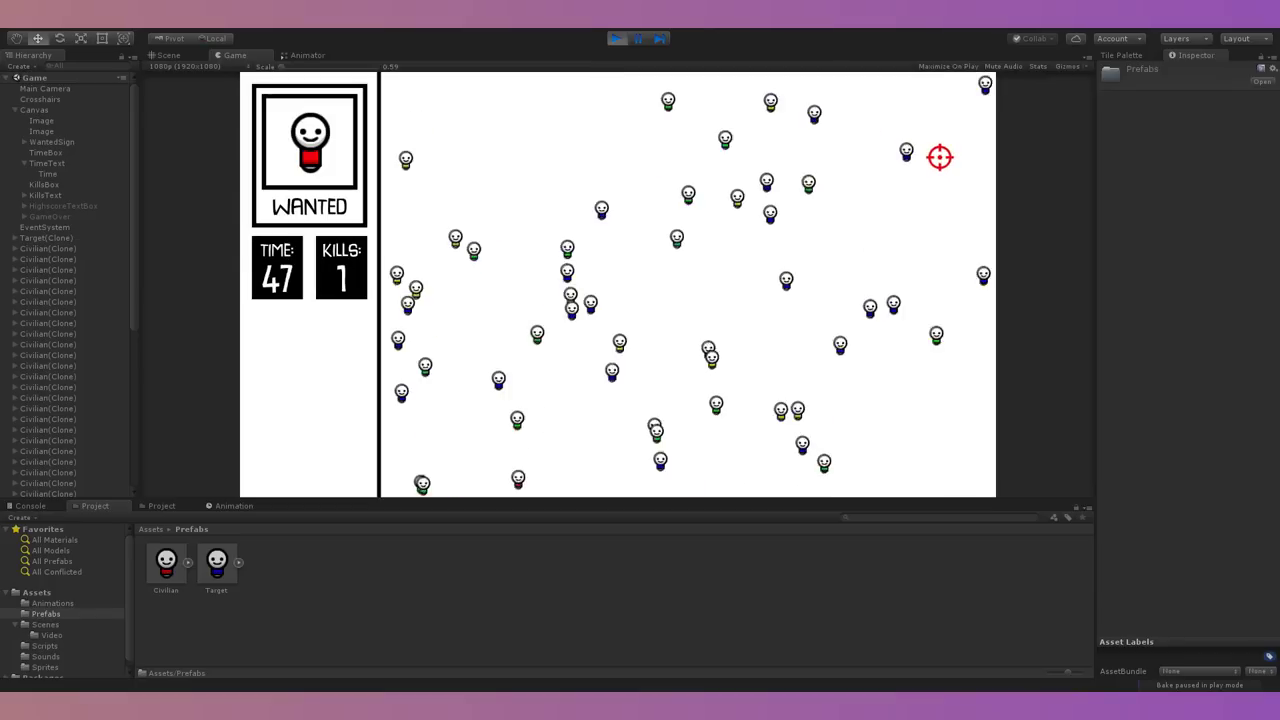
left_click(520, 482)
left_click(906, 329)
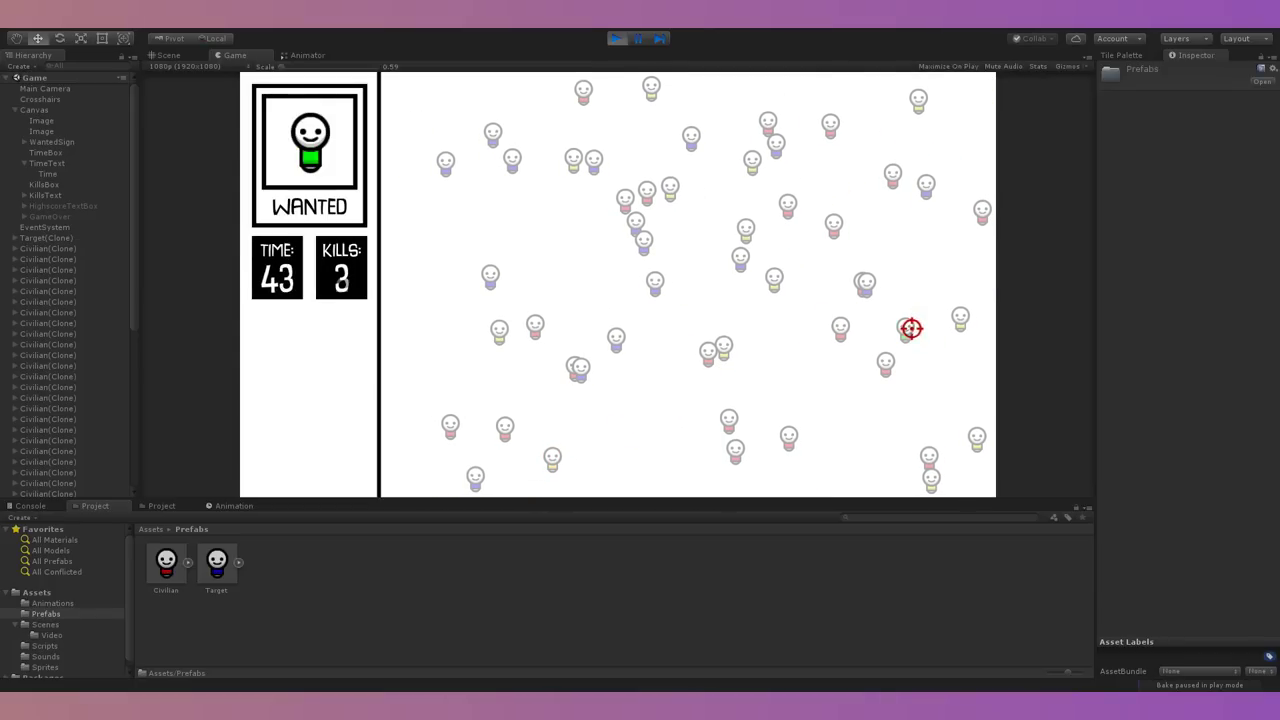
left_click(908, 323)
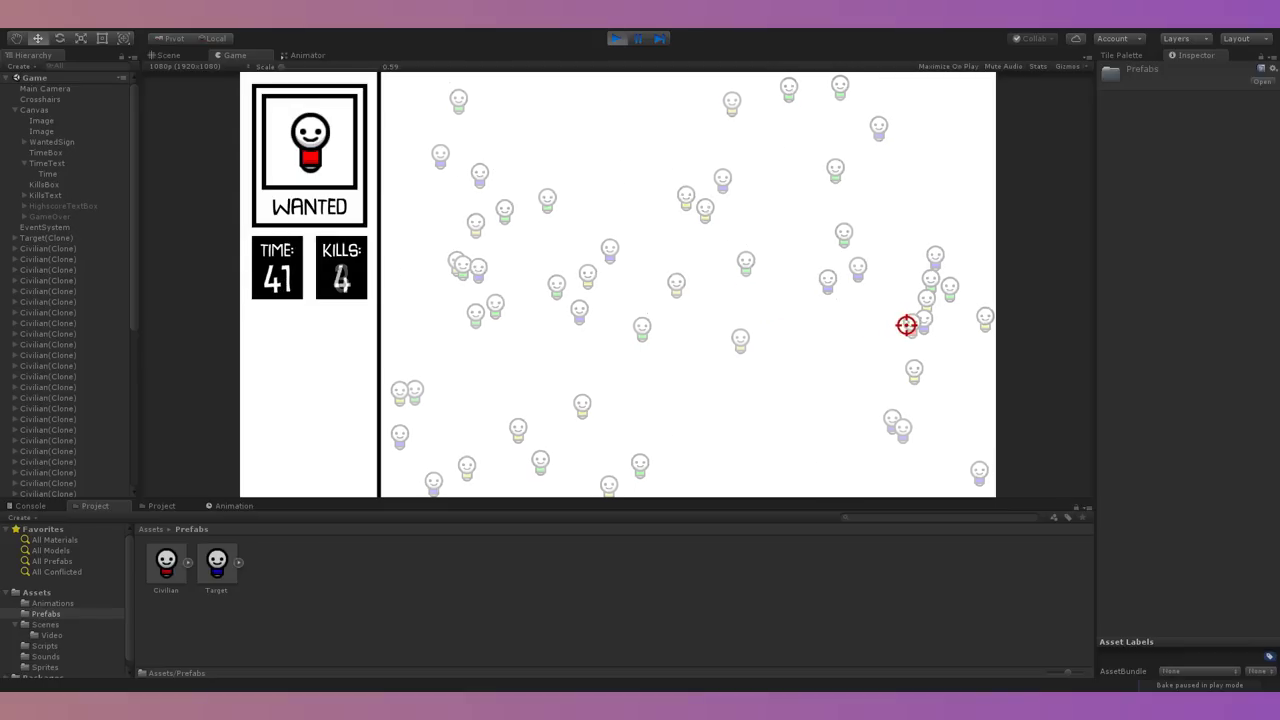
left_click(416, 211)
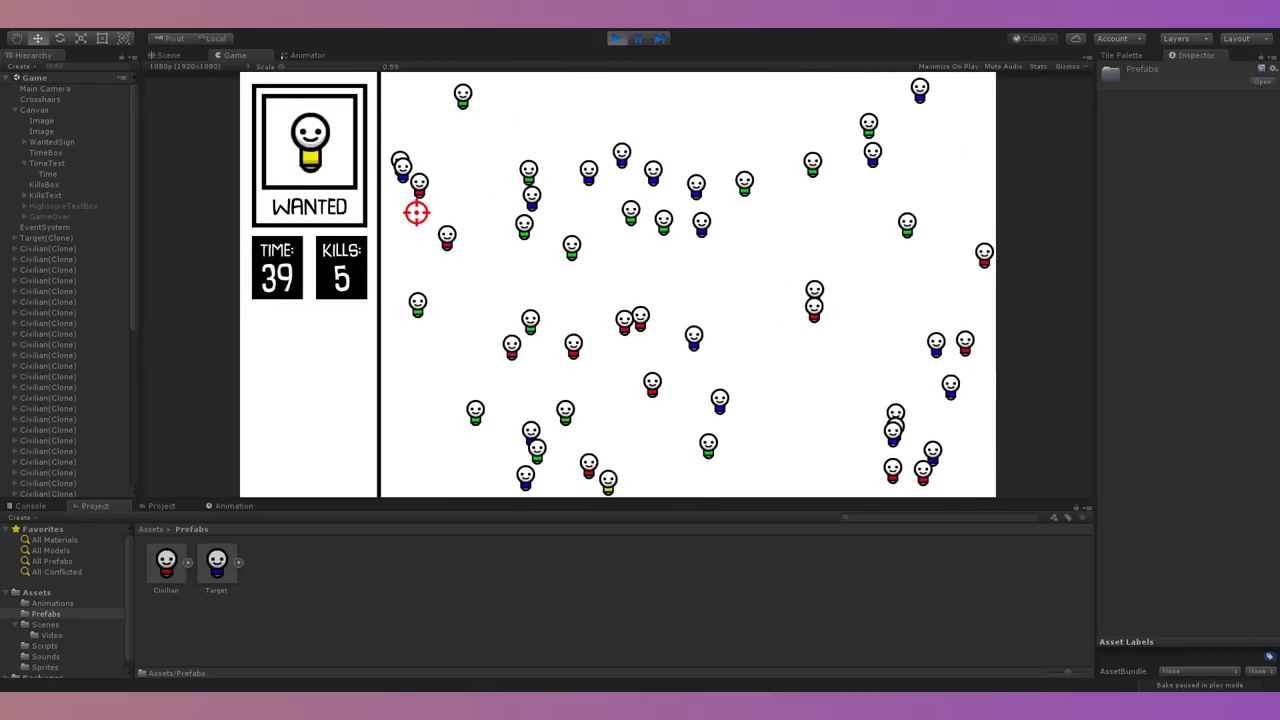
left_click(608, 480)
left_click(634, 400)
left_click(745, 190)
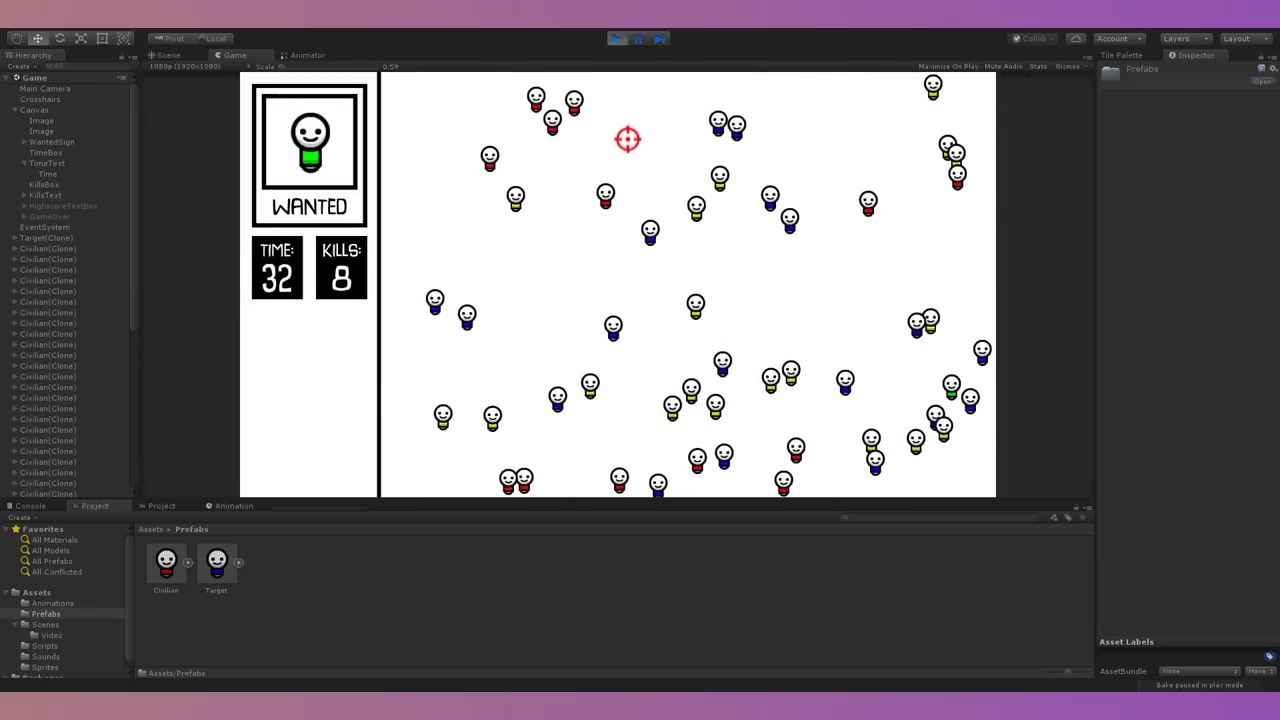
left_click(945, 382)
left_click(490, 438)
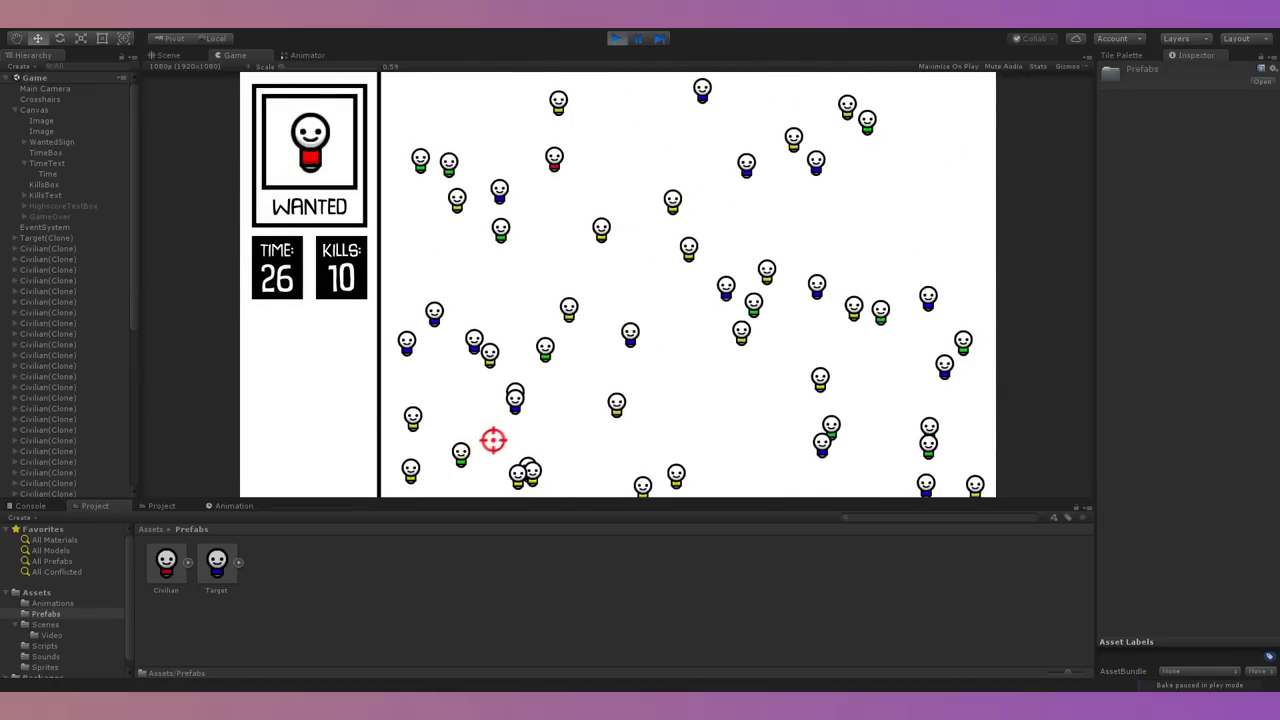
left_click(554, 162)
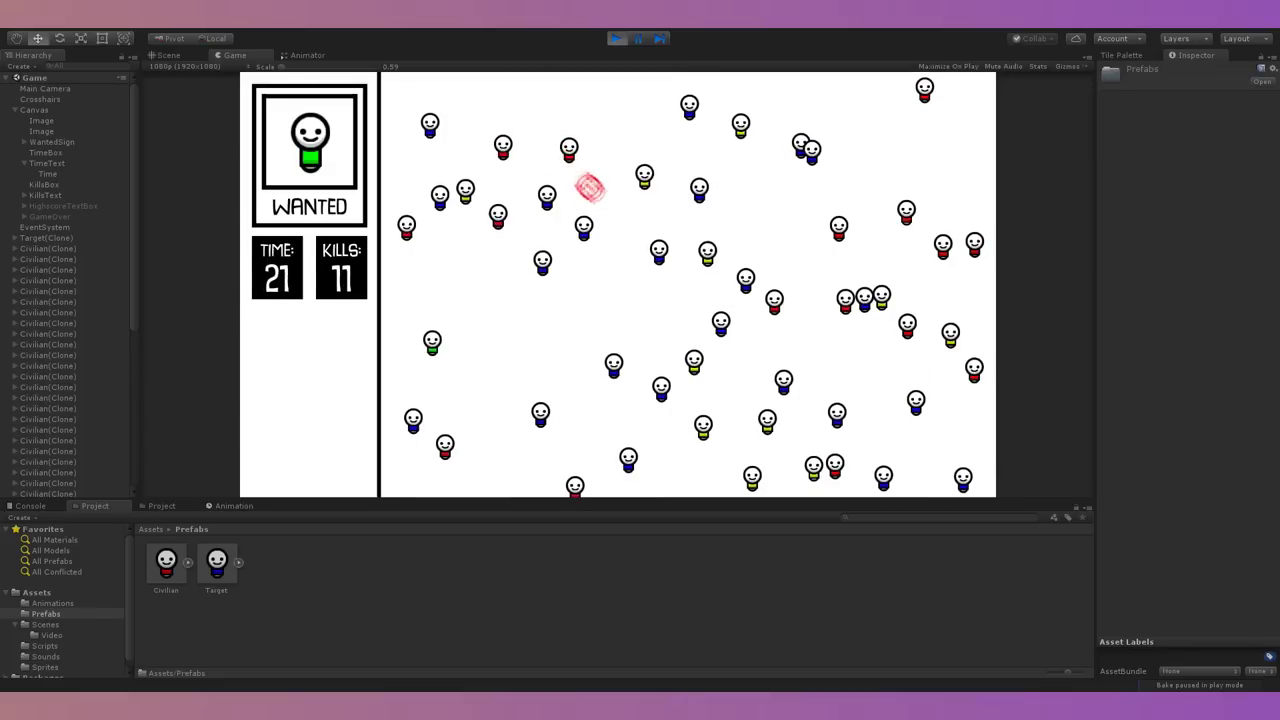
left_click(434, 343)
left_click(726, 180)
left_click(722, 257)
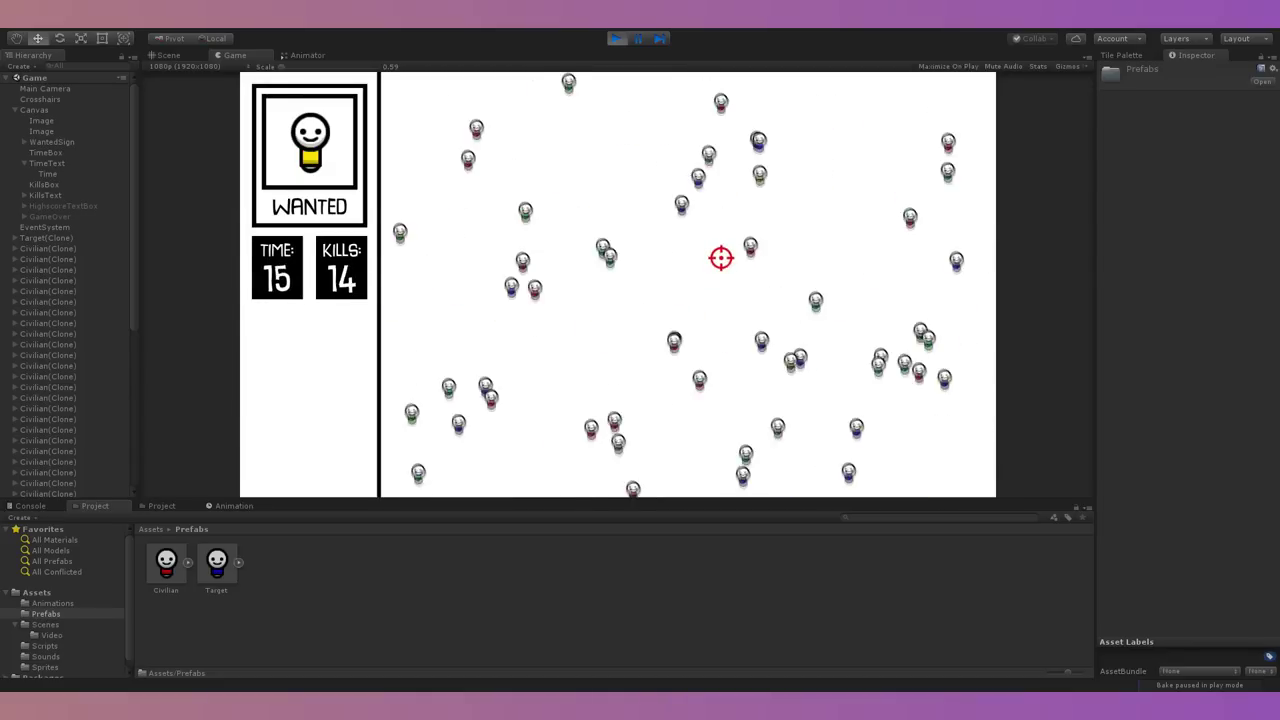
left_click(700, 230)
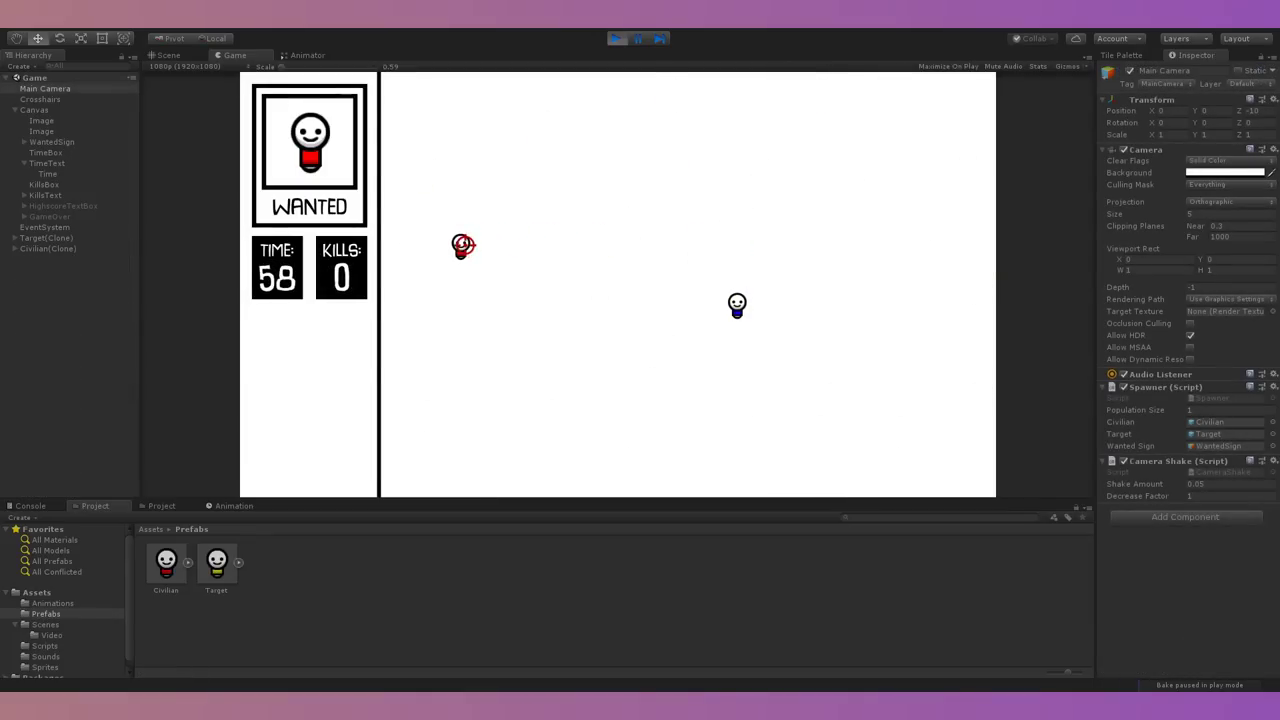
Step: Shoot the lone red wanted figure, then the wanted figure in the crowd
left_click(463, 245)
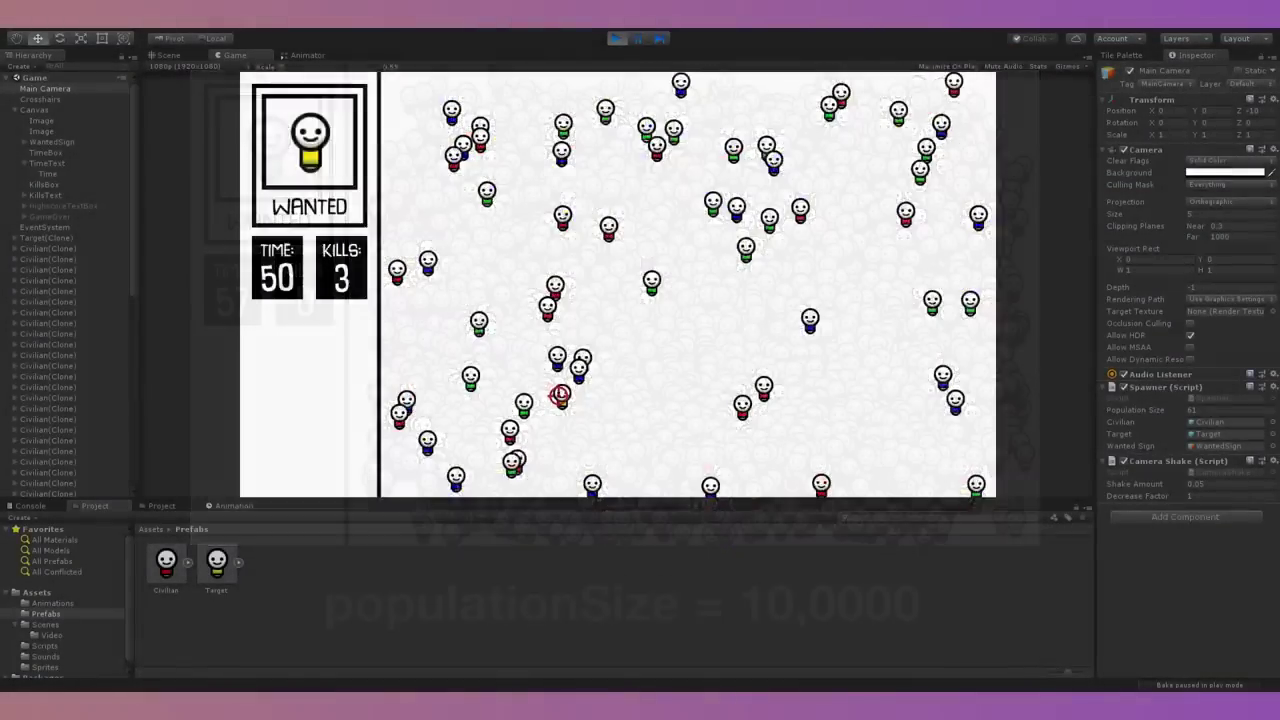
left_click(565, 388)
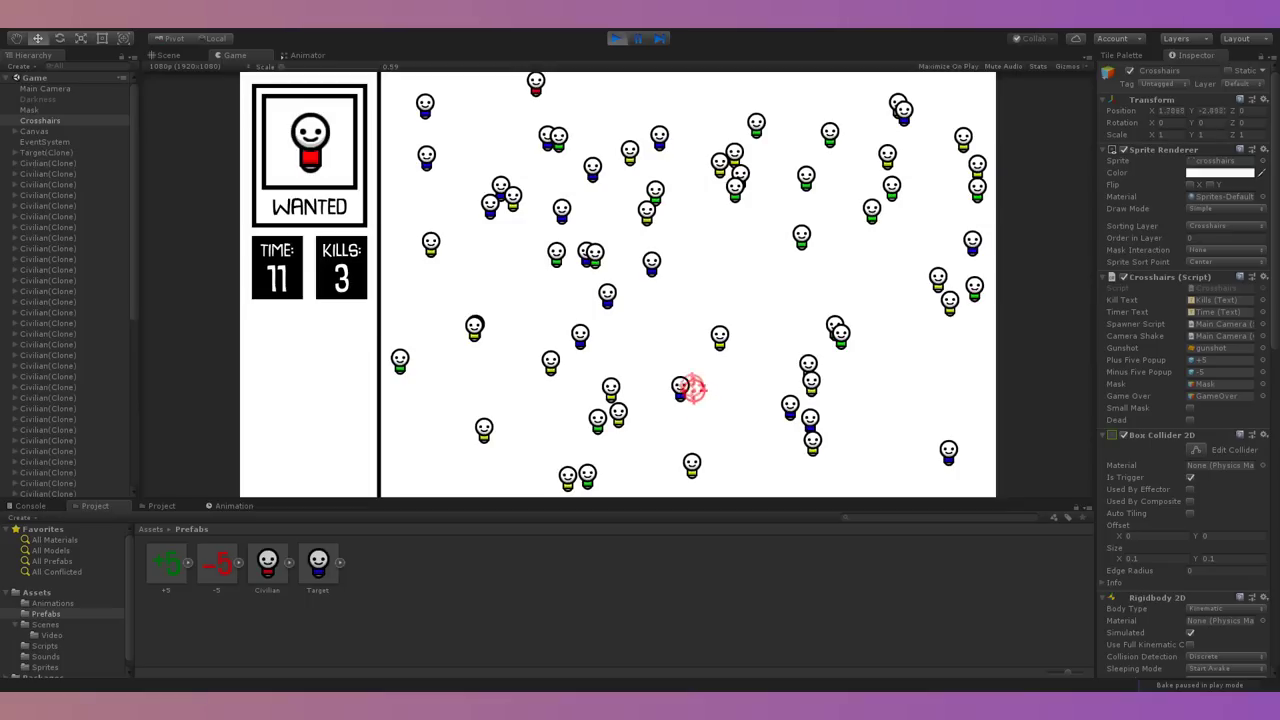
Step: Shoot wanted figures for +5 bonuses and civilians for -5 penalties until time runs out
left_click(532, 84)
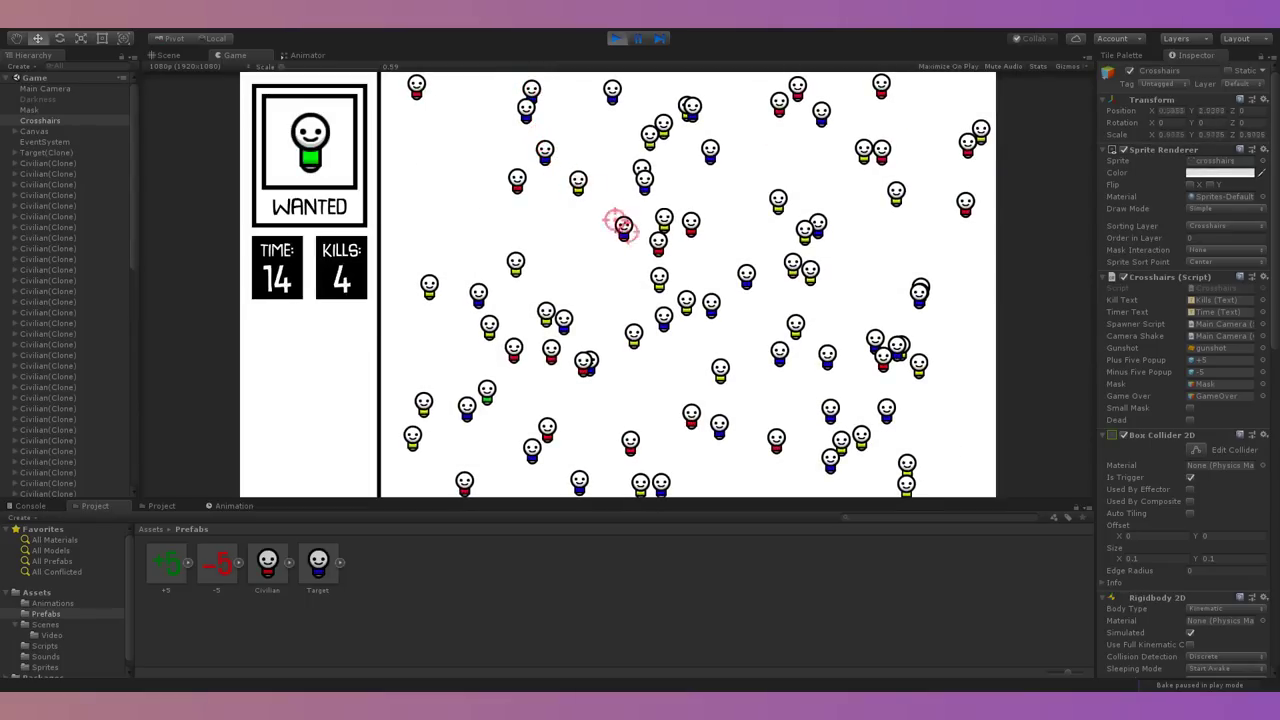
left_click(487, 390)
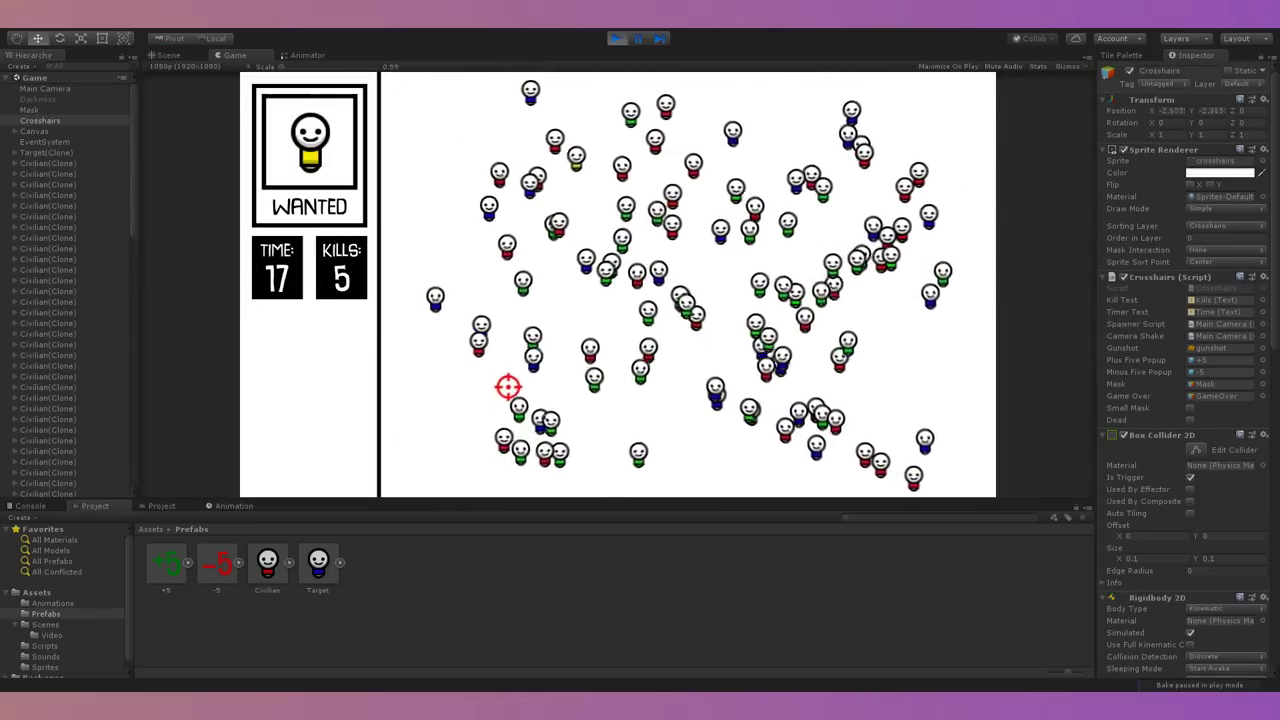
left_click(564, 175)
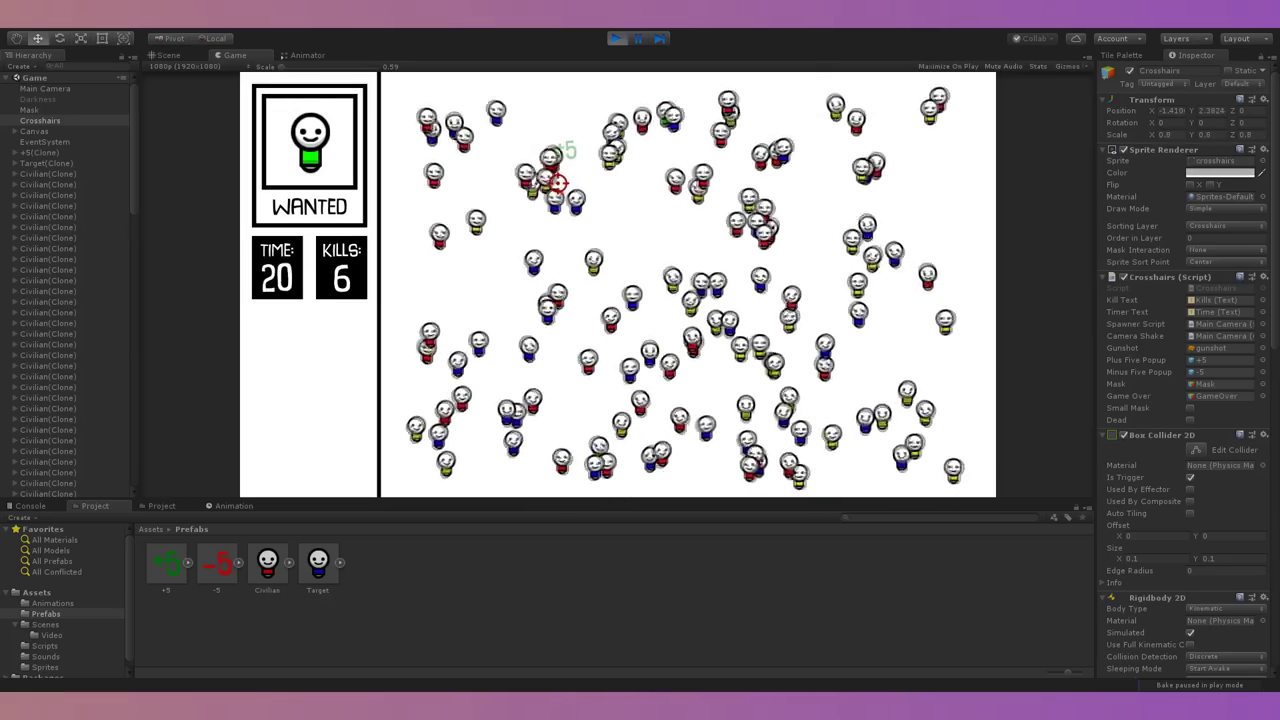
left_click(531, 471)
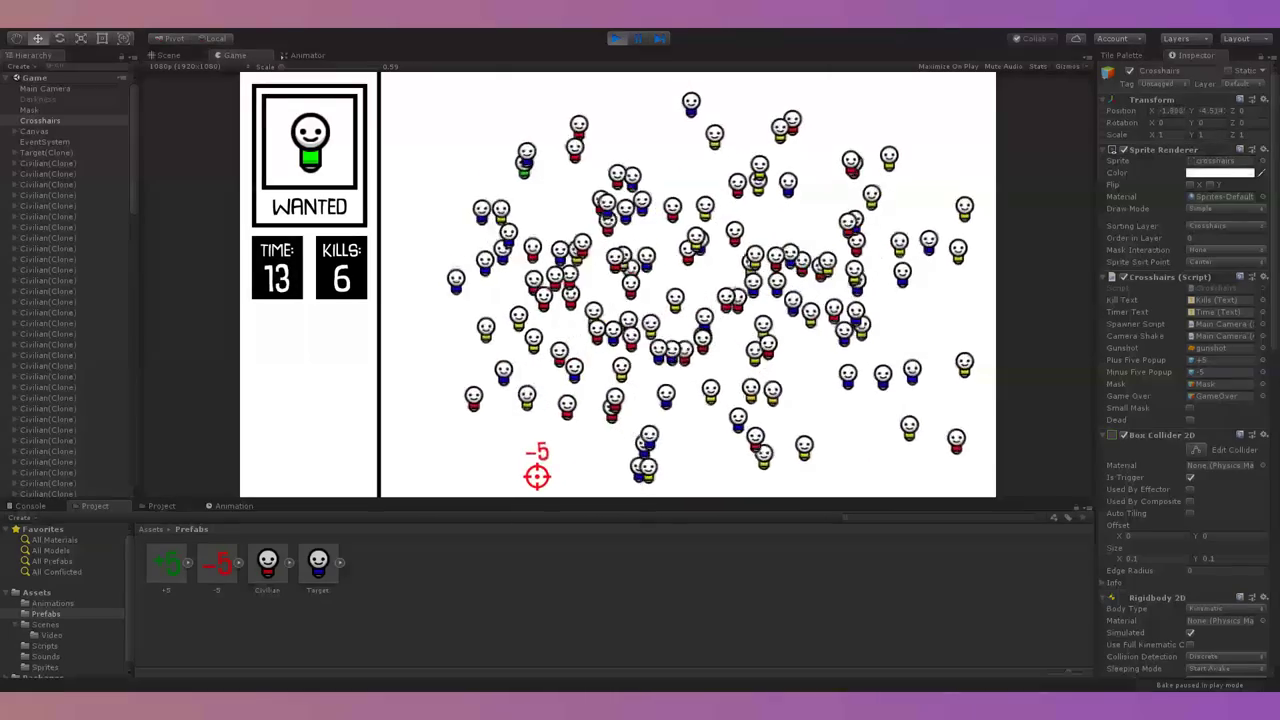
left_click(539, 472)
left_click(473, 465)
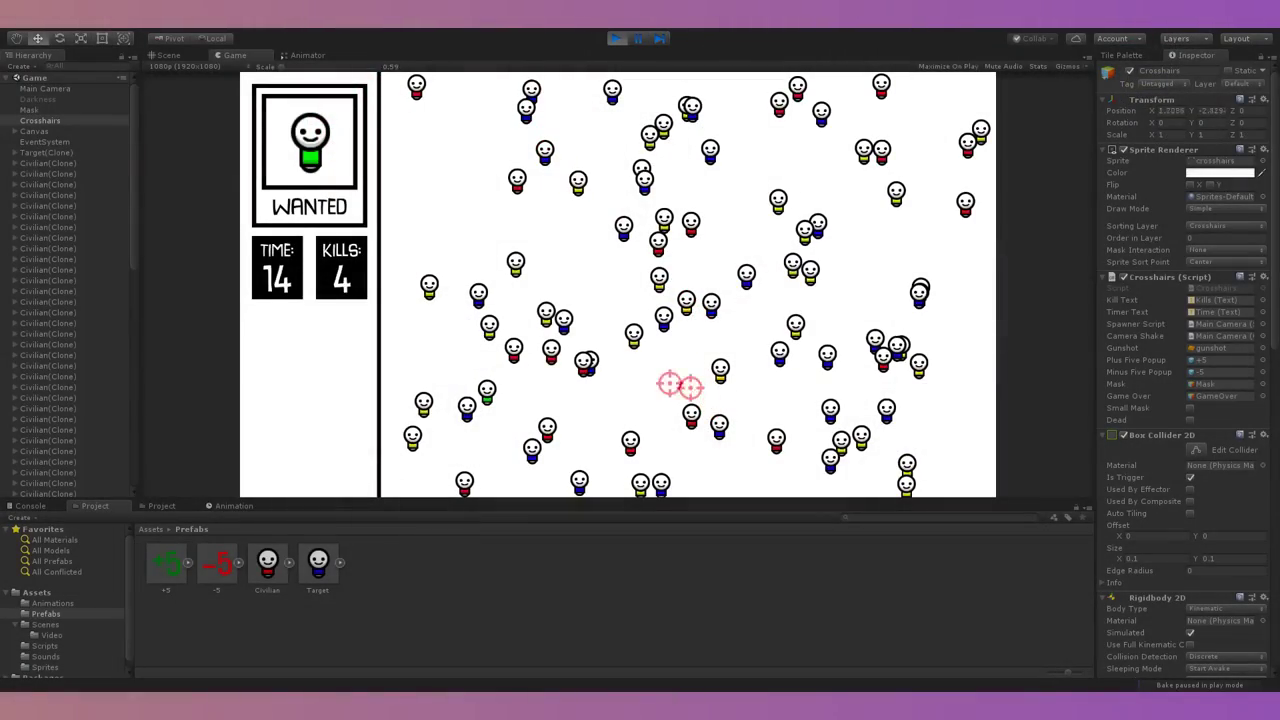
left_click(491, 388)
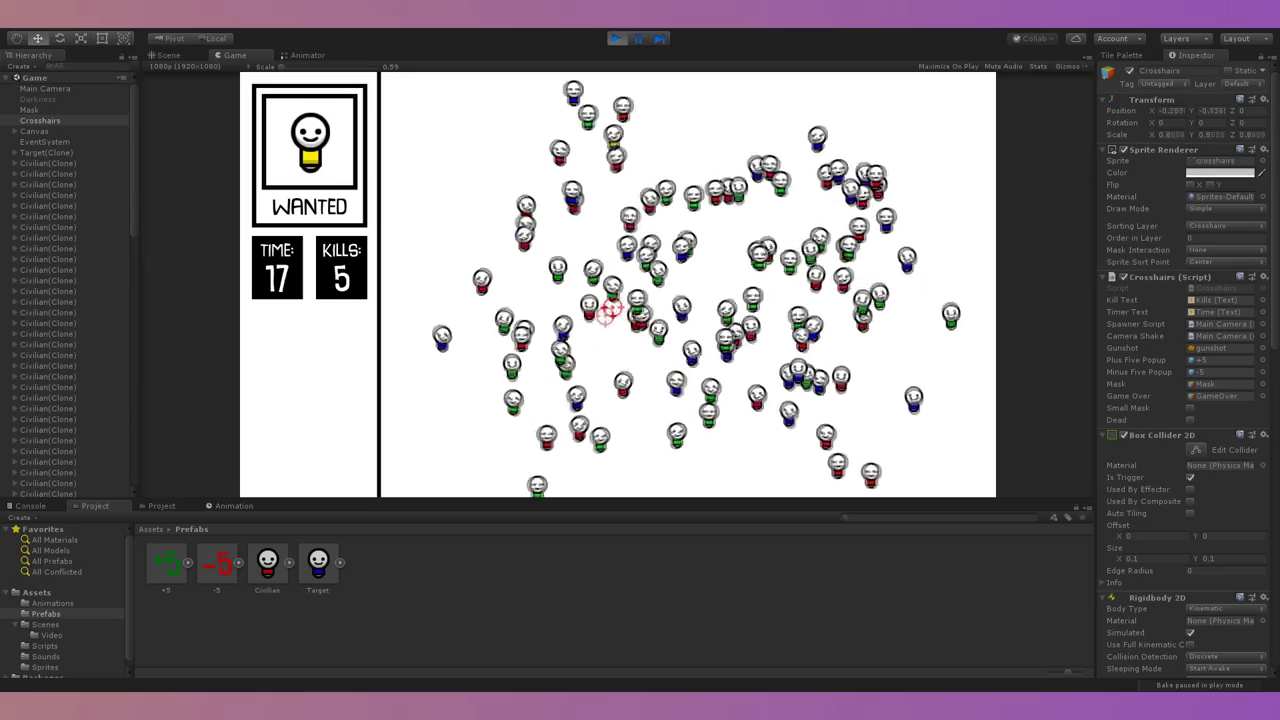
left_click(562, 180)
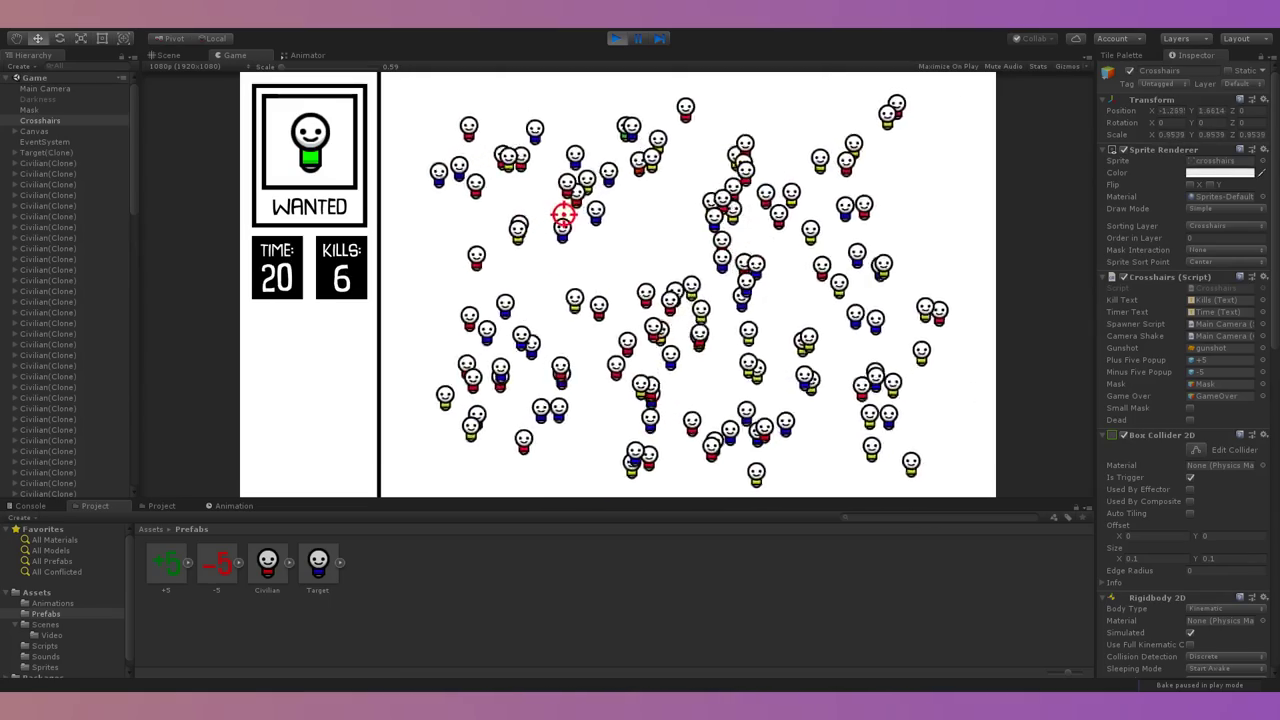
left_click(537, 466)
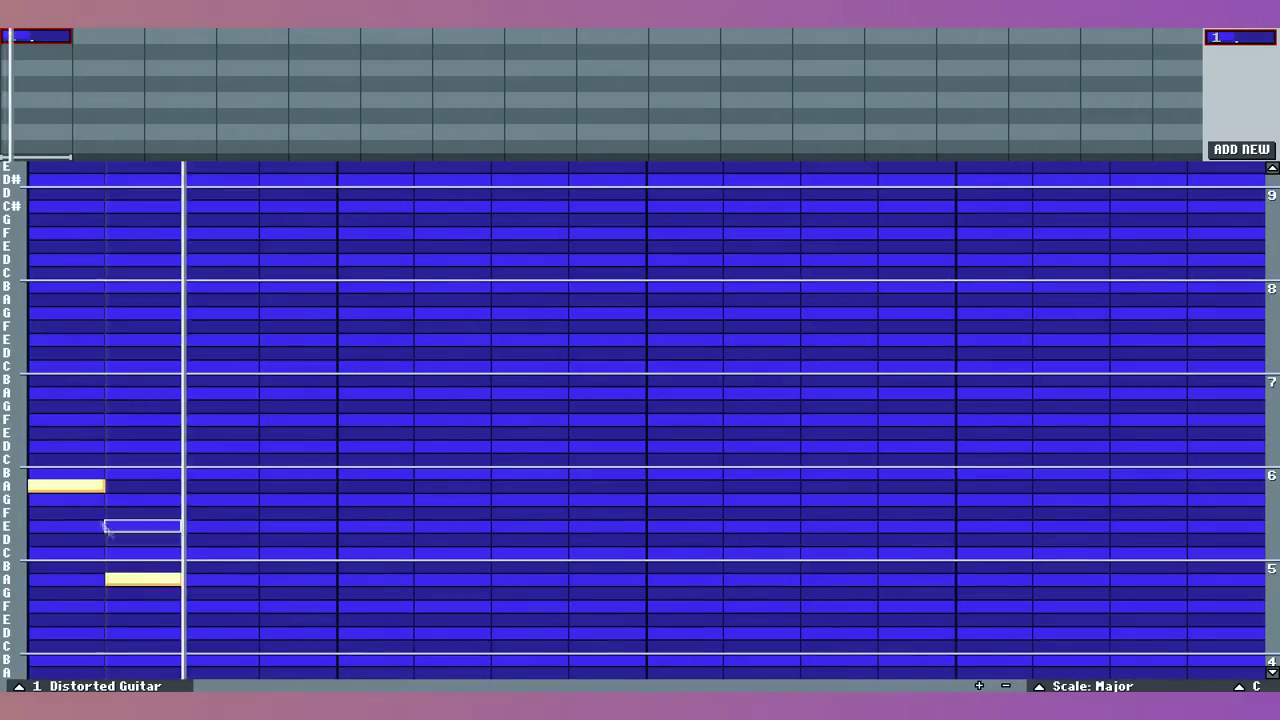
Step: Place the opening Distorted Guitar notes, a G, a lowered note and an E, shifting some
left_click(223, 565)
left_click_drag(223, 565, 282, 583)
left_click(234, 591)
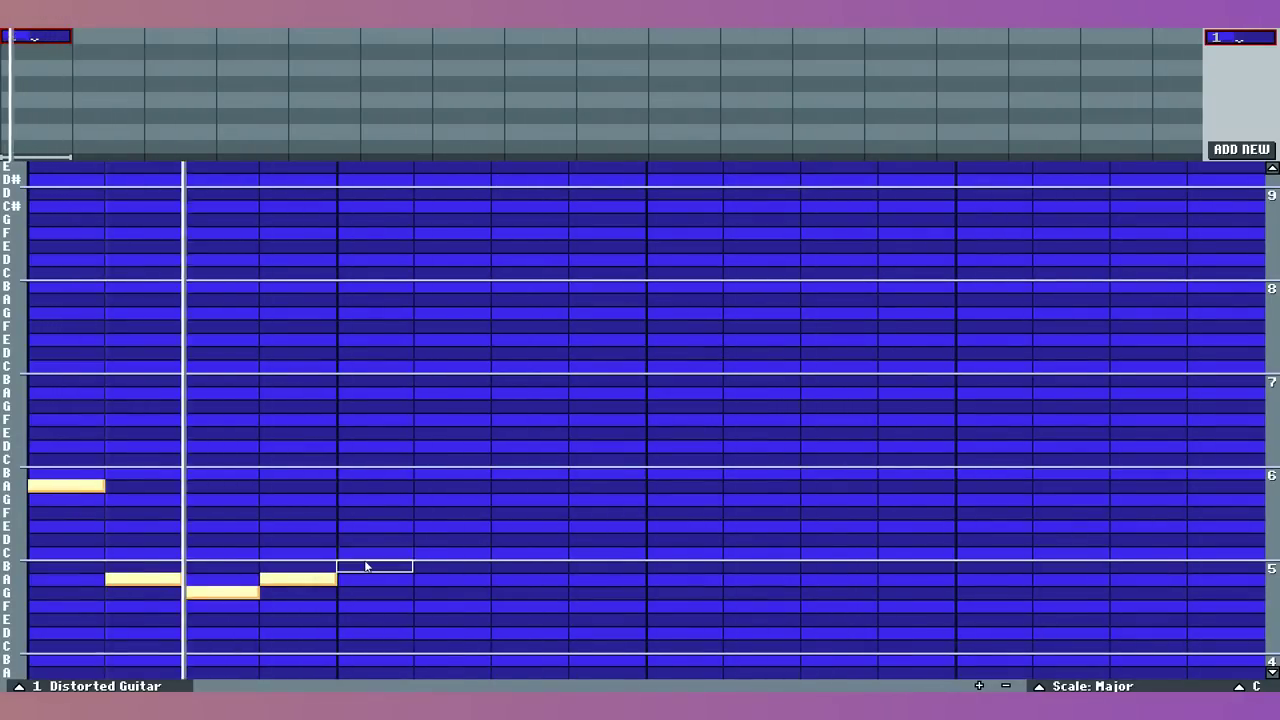
left_click(366, 566)
left_click_drag(366, 566, 381, 604)
left_click(452, 618)
Step: Add F, A, G, A, F, E, F notes and two closing C notes across the bar
left_click(530, 605)
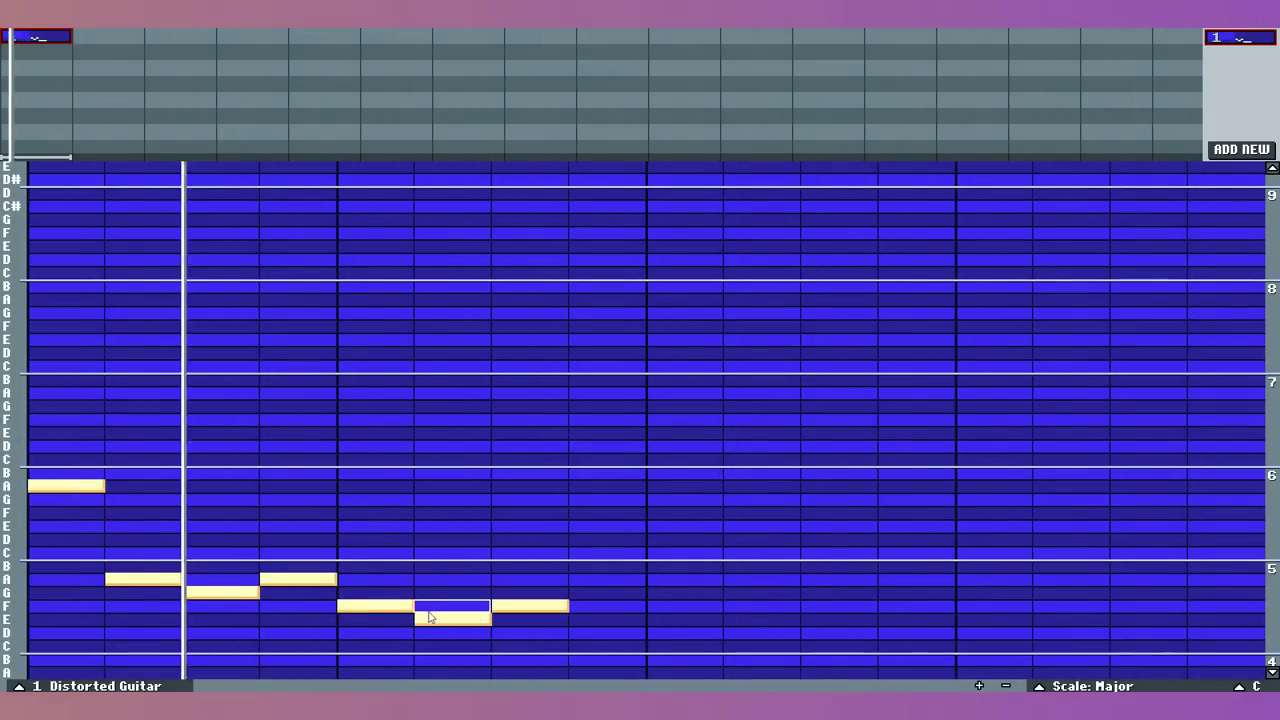
left_click(606, 579)
left_click(684, 591)
left_click(759, 579)
left_click(838, 605)
left_click(916, 618)
left_click(994, 605)
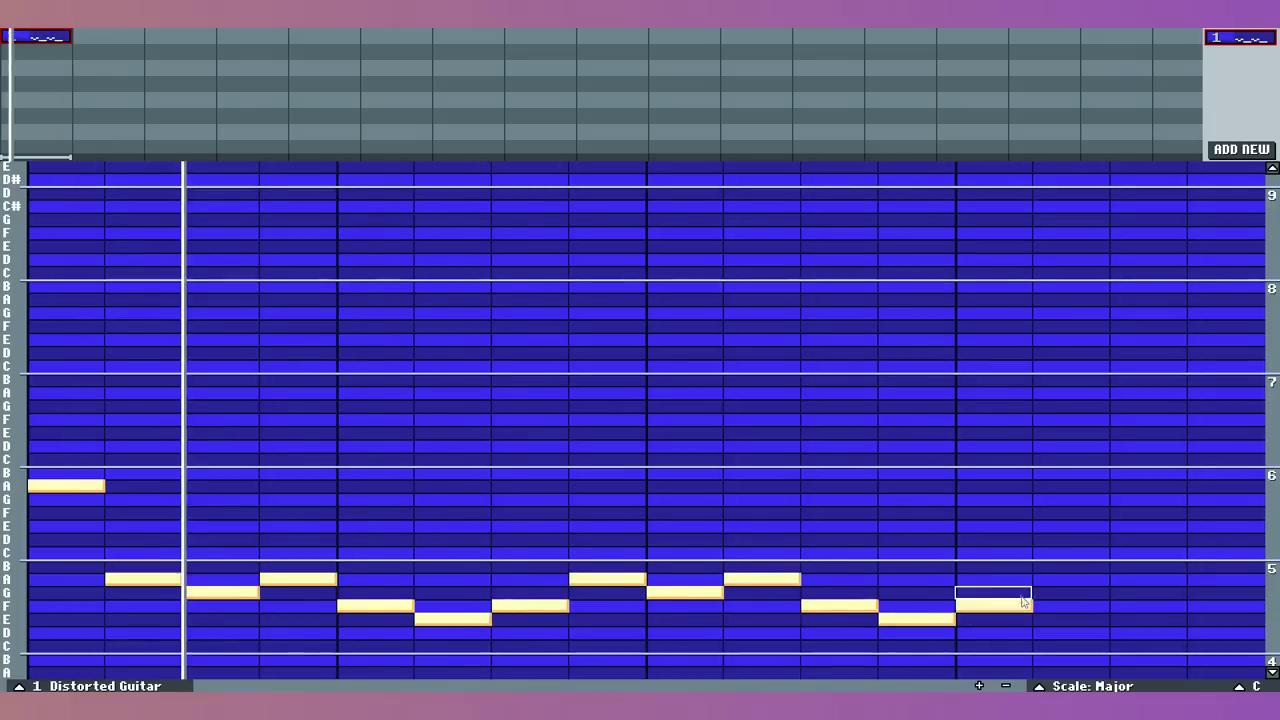
left_click(1140, 556)
left_click_drag(1163, 556, 1240, 556)
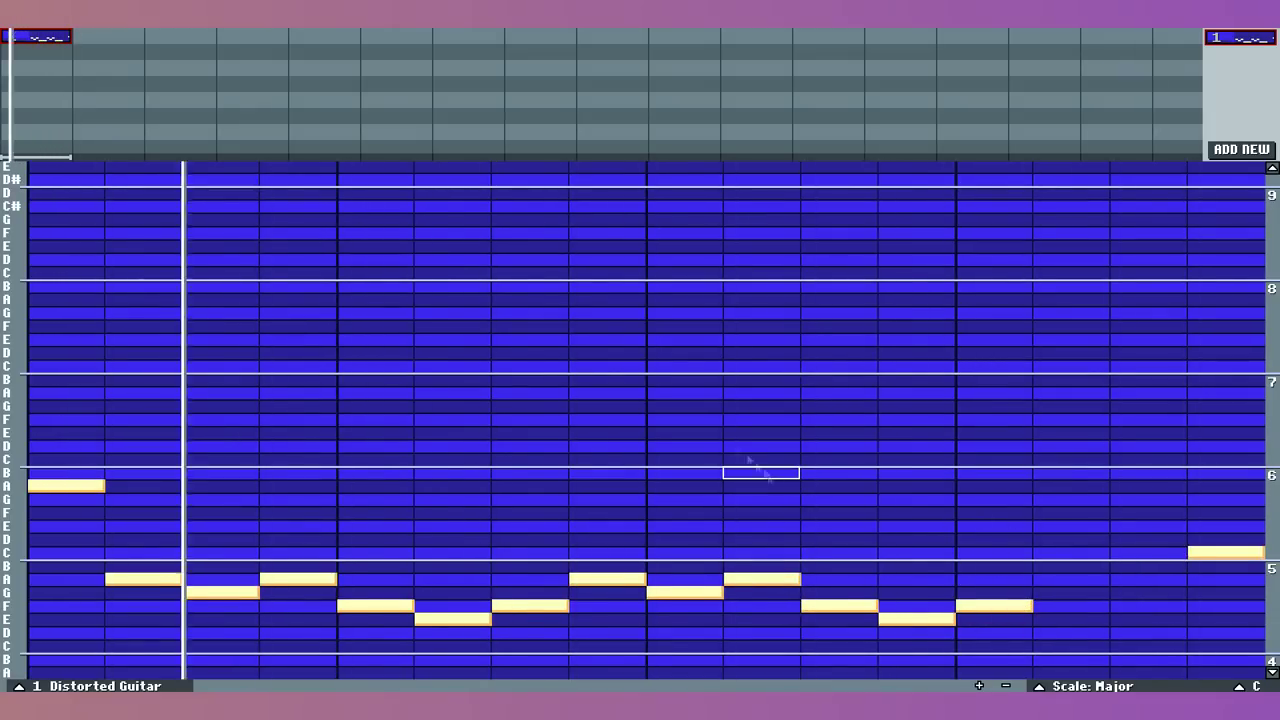
left_click(1148, 554)
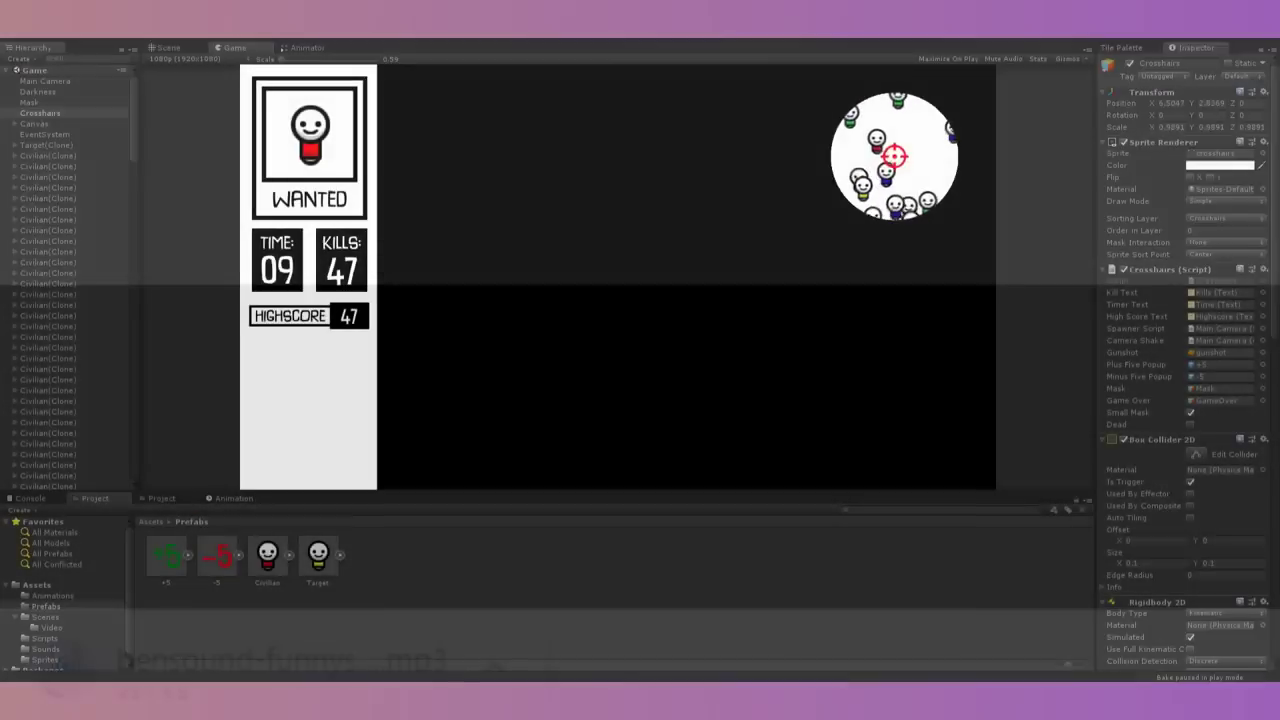
Step: Shoot the wanted figure inside the spotlight around the crosshair
left_click(900, 152)
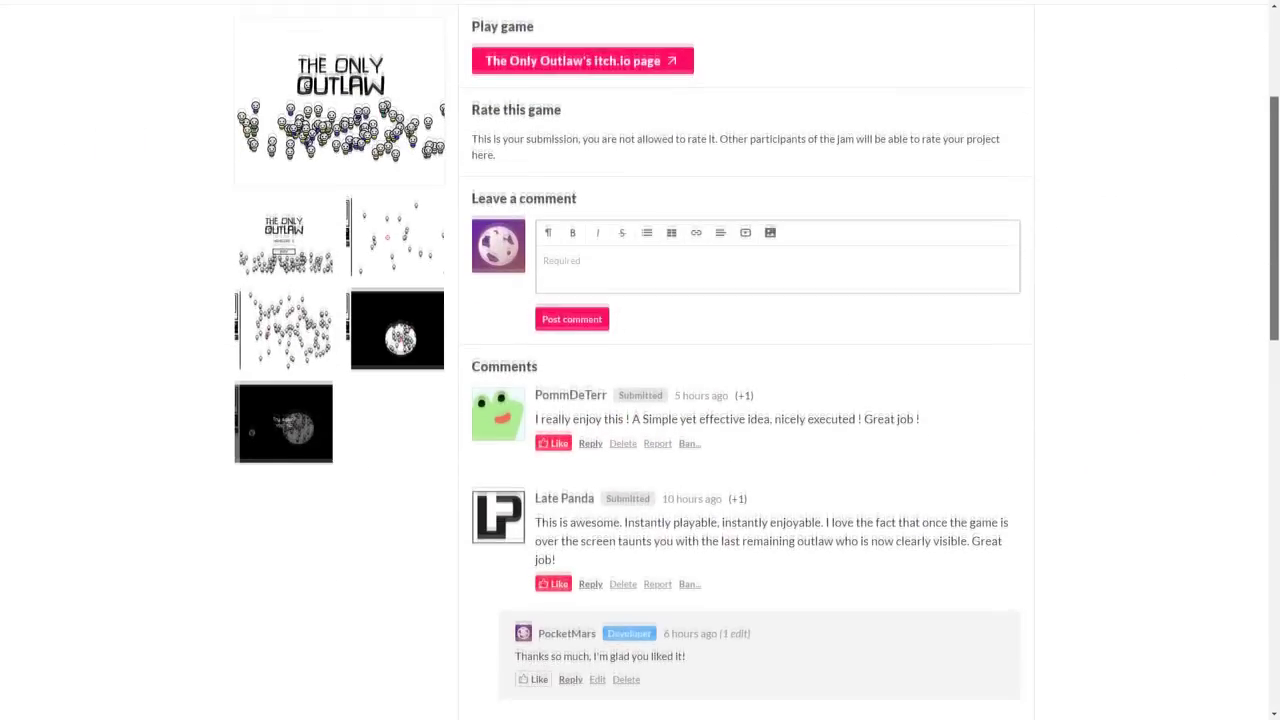
Step: Scroll down through the submission page comments, then shoot the wanted bulb in the game
scroll(757, 360, "down", 5)
scroll(745, 360, "down", 5)
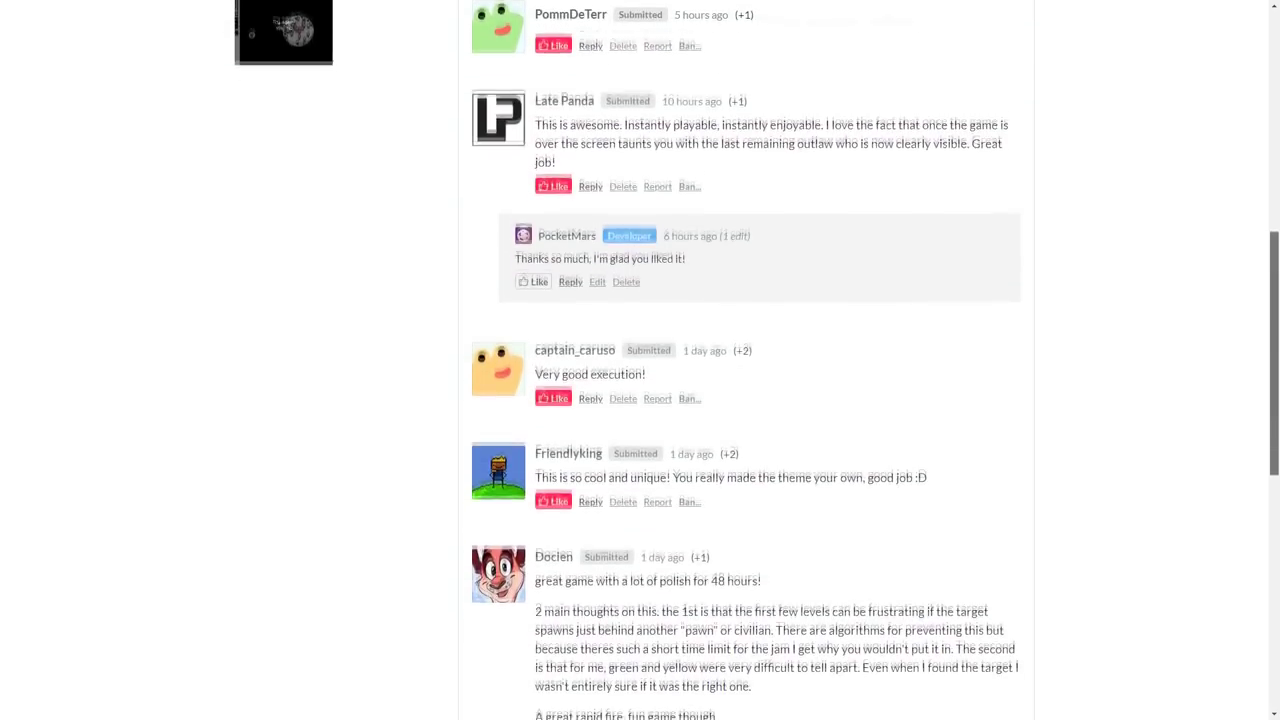
scroll(745, 360, "down", 3)
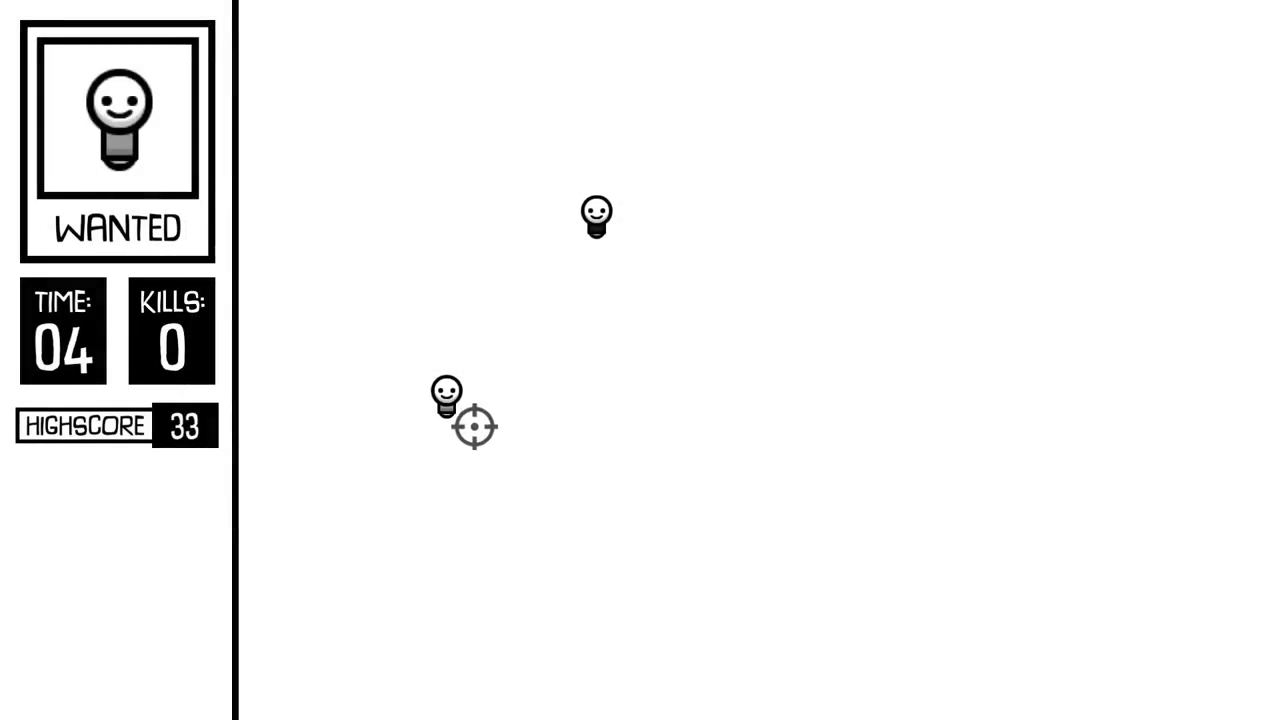
left_click(446, 392)
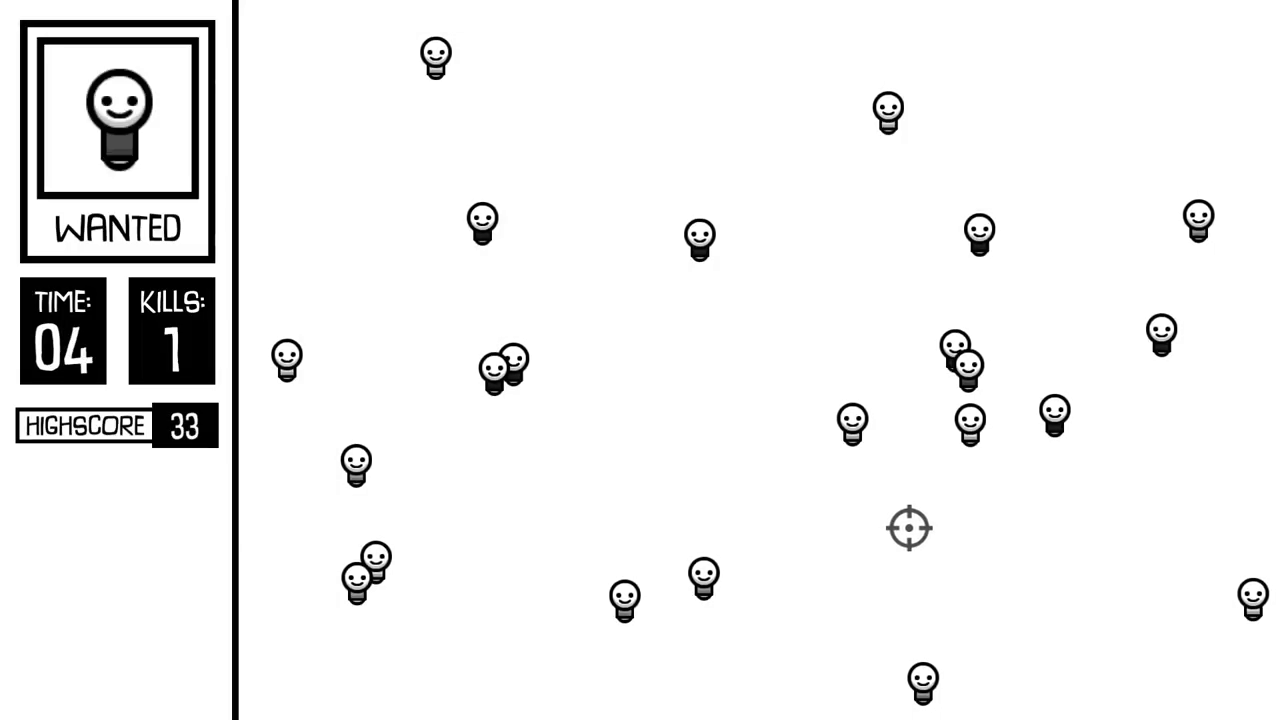
Step: Shoot two wanted bulbs in the crowd, then the wanted figure in the new round
left_click(965, 408)
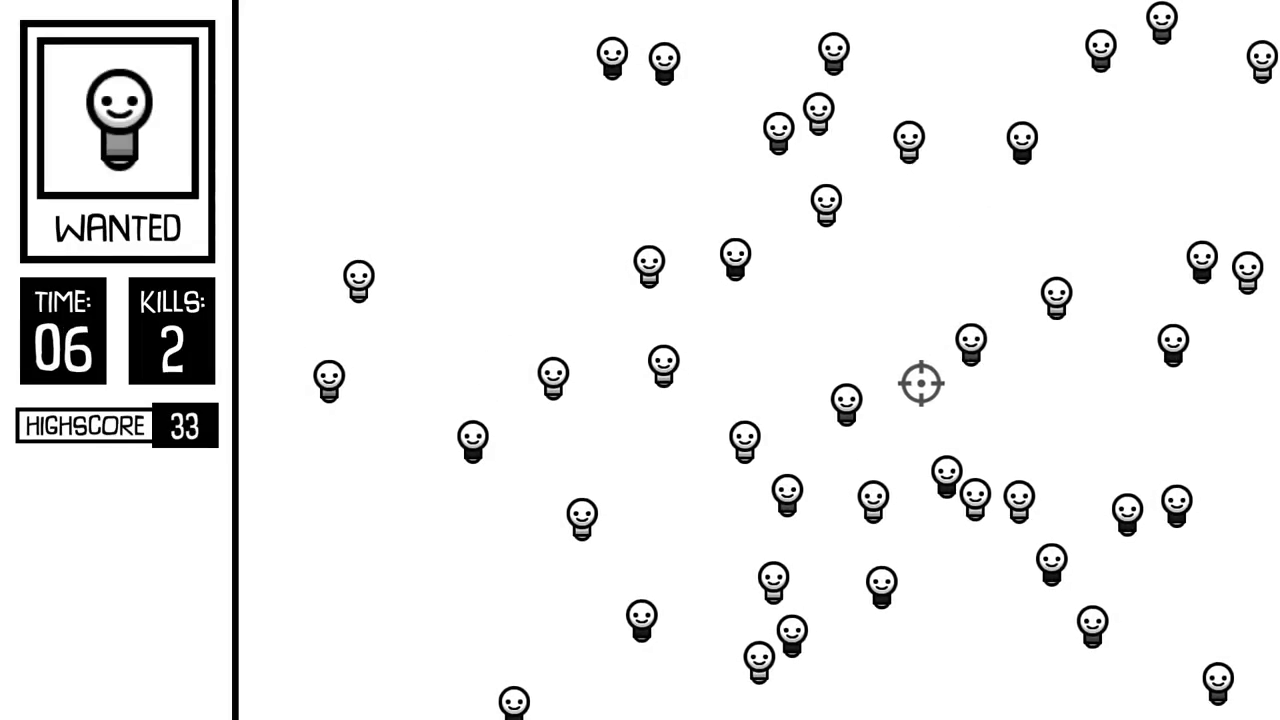
left_click(895, 385)
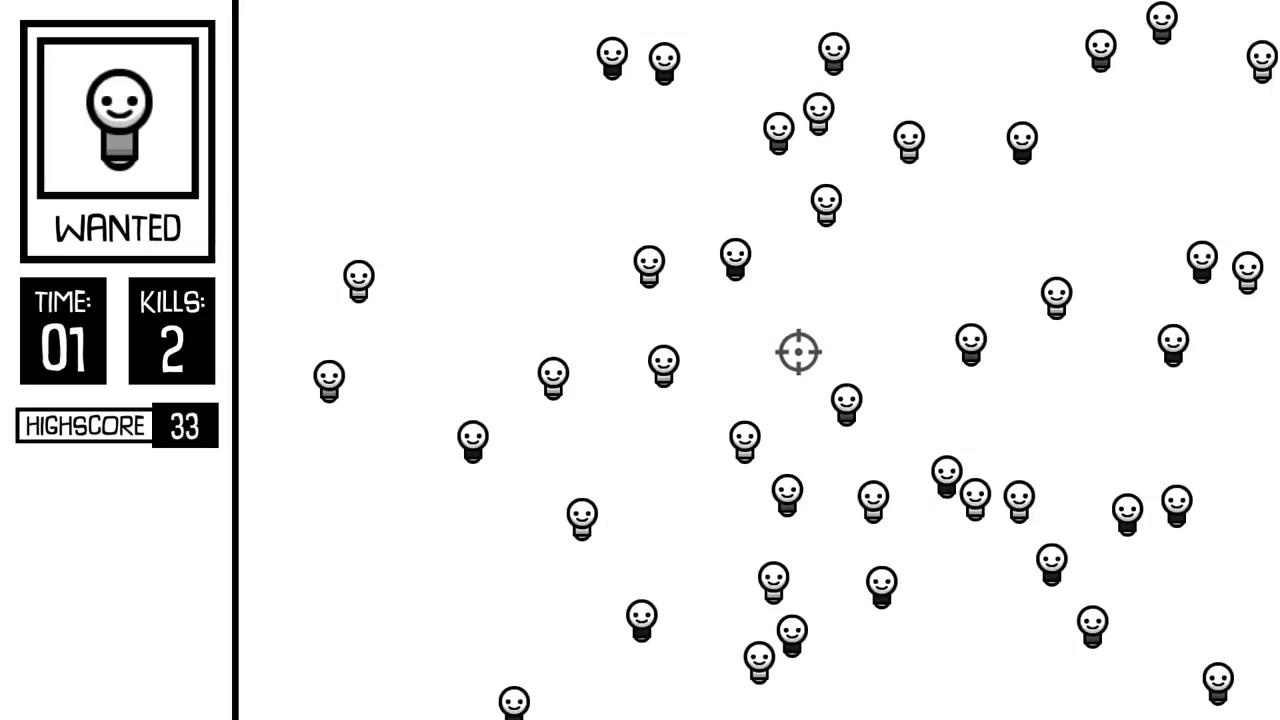
left_click(945, 475)
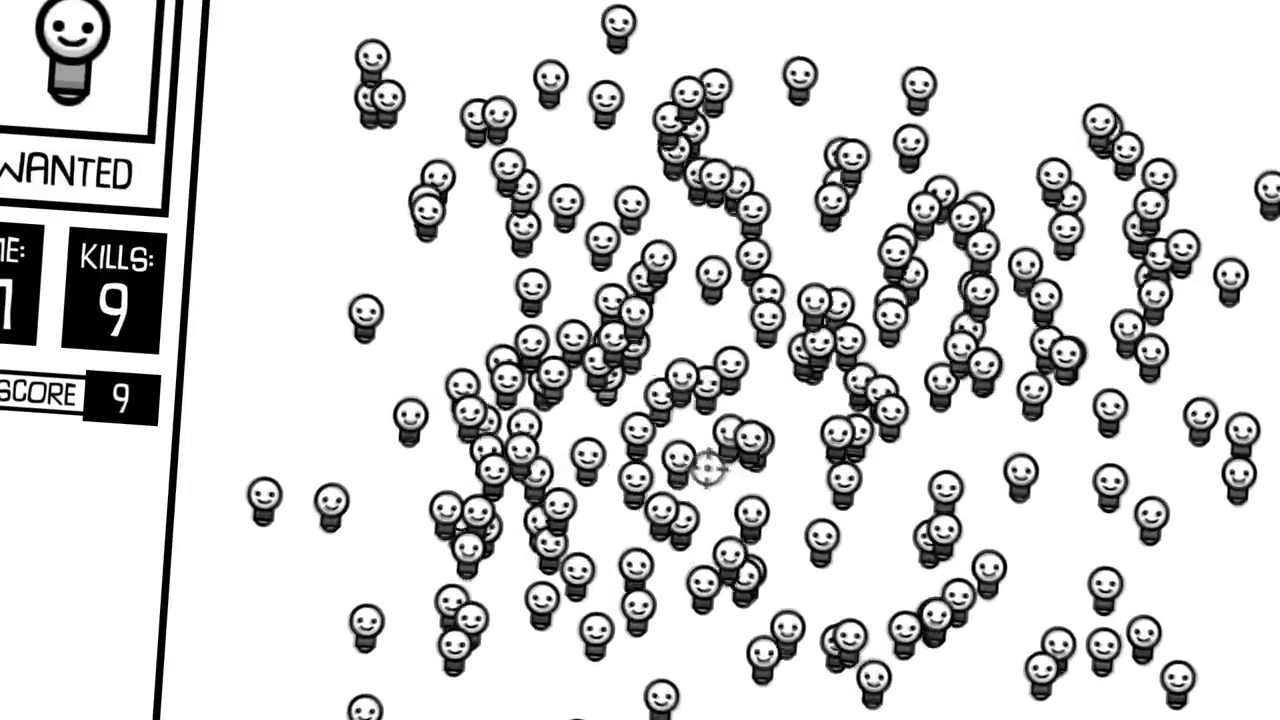
Step: Shoot the red-shirt and then the yellow wanted figure in the spotlight
left_click(703, 323)
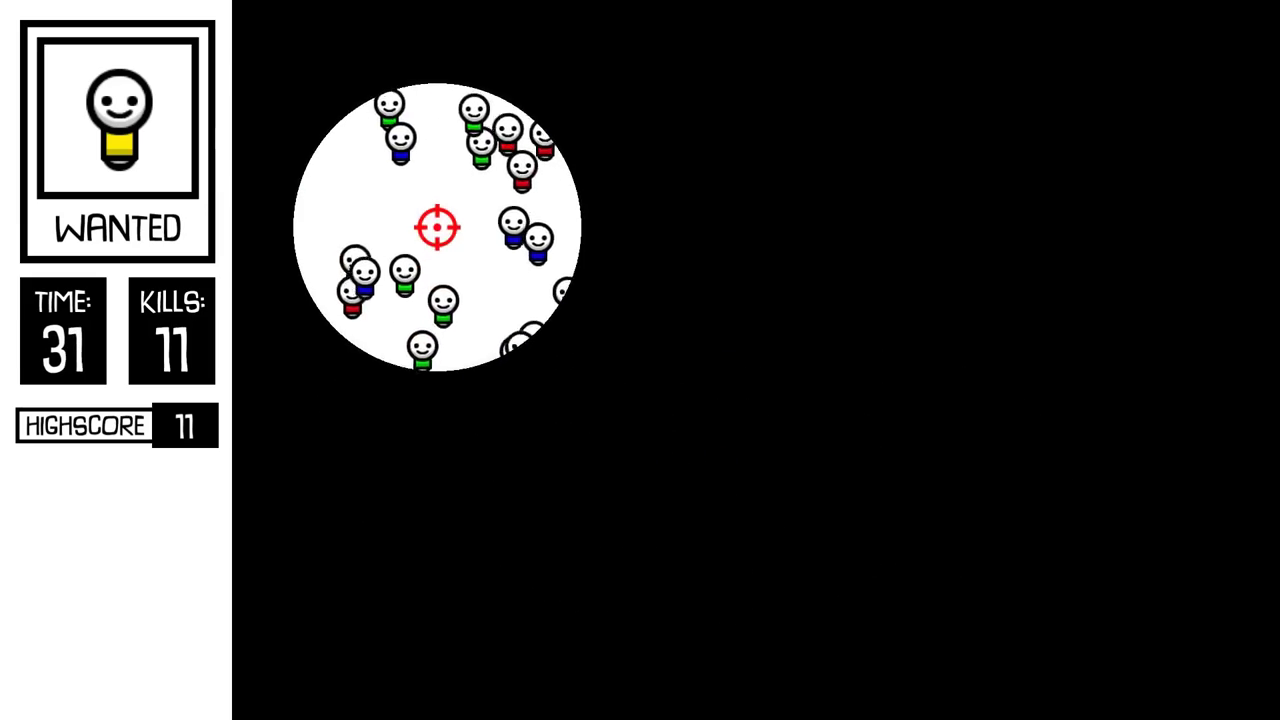
left_click(620, 370)
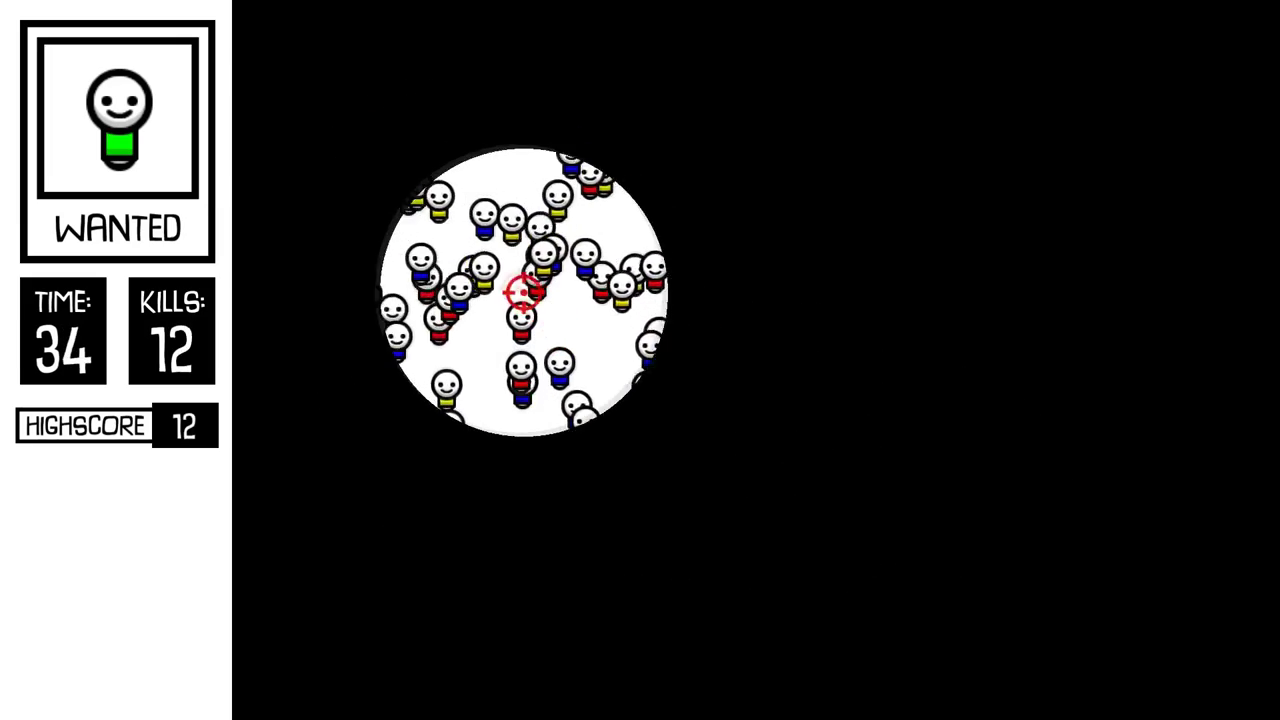